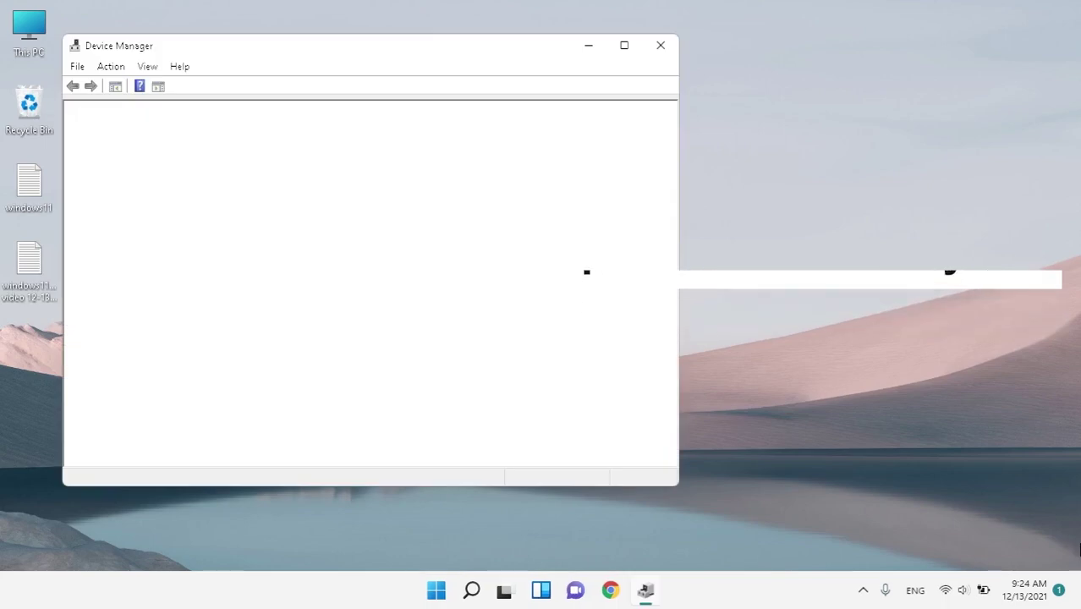
Step: Expand the Mice and other pointing devices category in the device tree
{"action": "key", "text": "Down"}
{"action": "key", "text": "Down"}
{"action": "key", "text": "Down"}
{"action": "key", "text": "Down"}
{"action": "key", "text": "Down"}
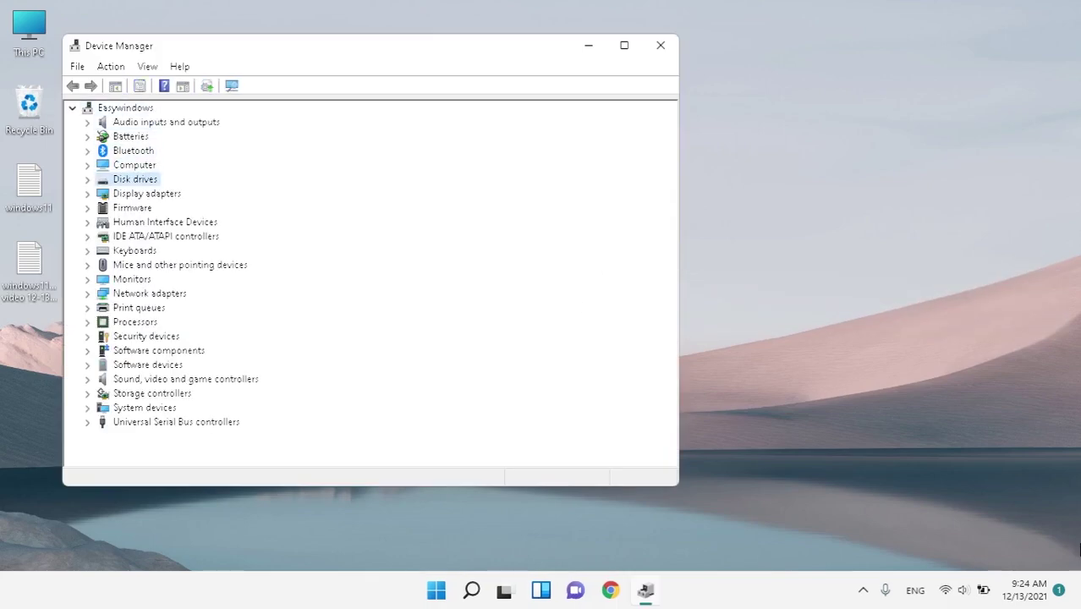
{"action": "key", "text": "Down"}
{"action": "key", "text": "Down"}
{"action": "key", "text": "Down"}
{"action": "key", "text": "Down"}
{"action": "key", "text": "Down"}
{"action": "key", "text": "Down"}
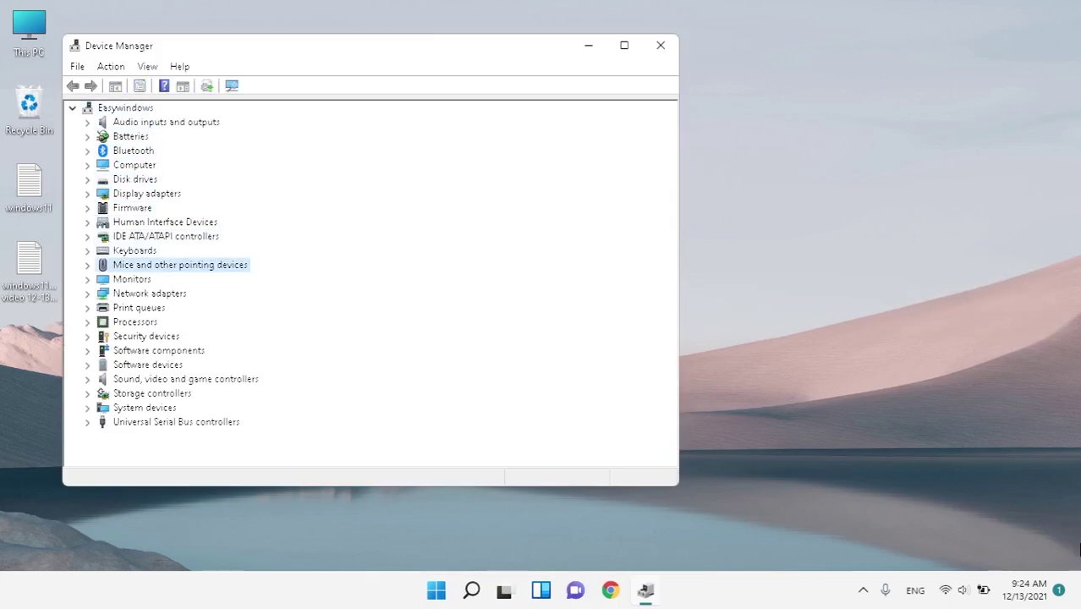
{"action": "key", "text": "Right"}
{"action": "key", "text": "Down"}
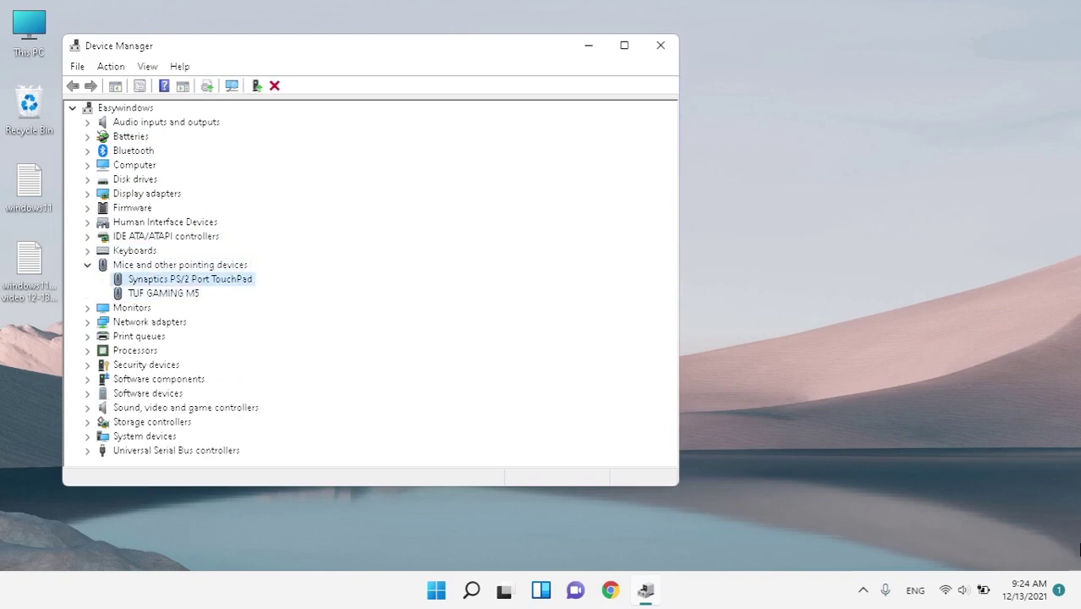
Step: Run an automatic driver search for the TUF GAMING M5 mouse and close the update wizard
{"action": "key", "text": "Down"}
{"action": "key", "text": "Down"}
{"action": "key", "text": "Up"}
{"action": "key", "text": "Up"}
{"action": "key", "text": "Down"}
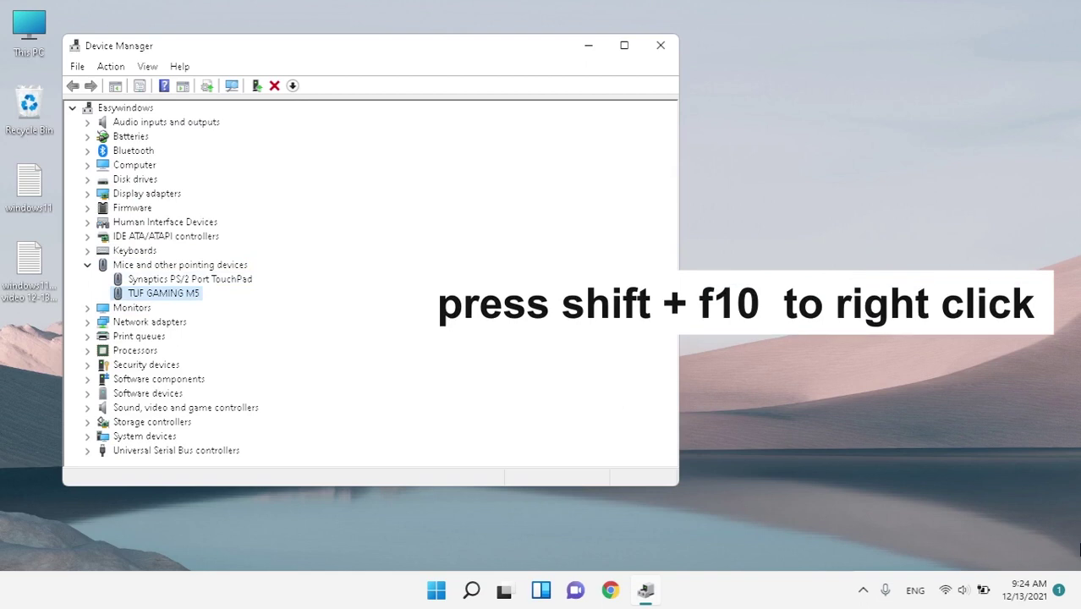
{"action": "key", "text": "shift+F10"}
{"action": "key", "text": "Down"}
{"action": "key", "text": "Return"}
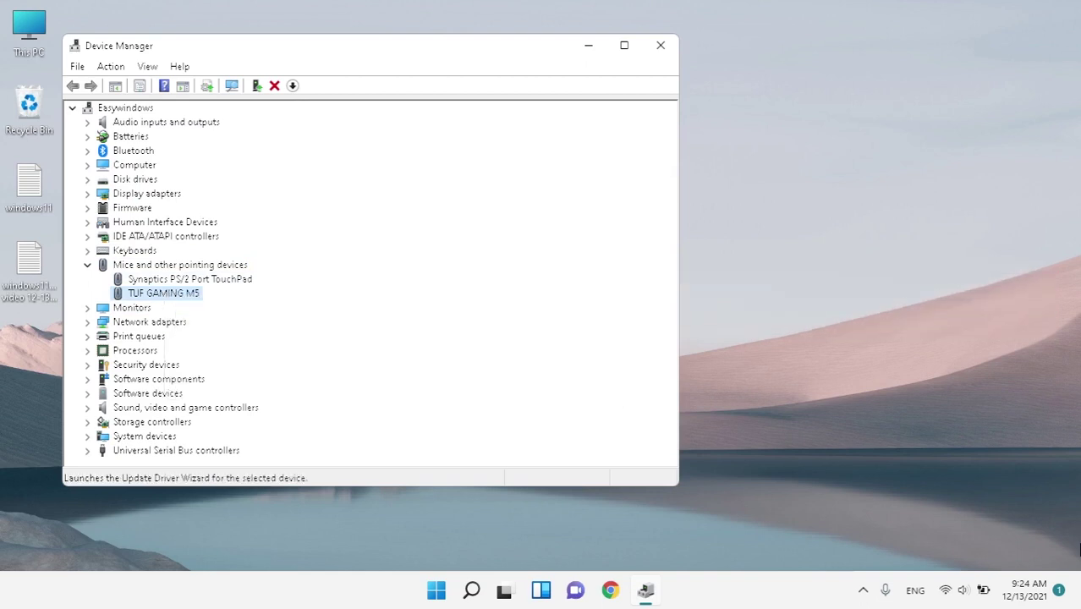
{"action": "key", "text": "Return"}
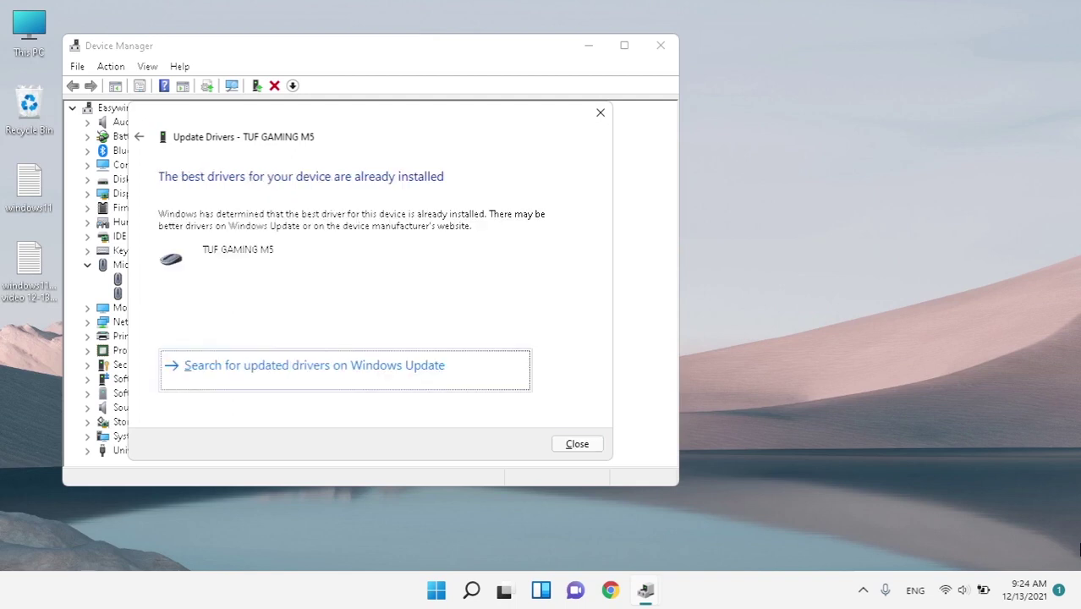
{"action": "key", "text": "Tab"}
{"action": "key", "text": "Return"}
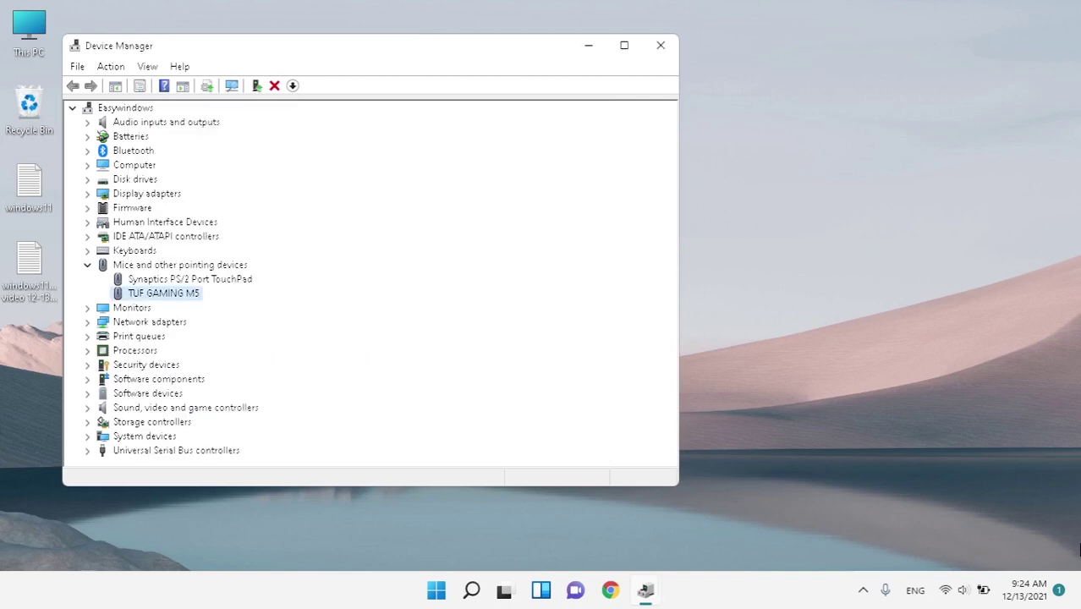
Step: Start a manual driver update for the TUF GAMING M5 mouse, choosing to pick from the available drivers on the computer
{"action": "key", "text": "shift+F10"}
{"action": "key", "text": "Down"}
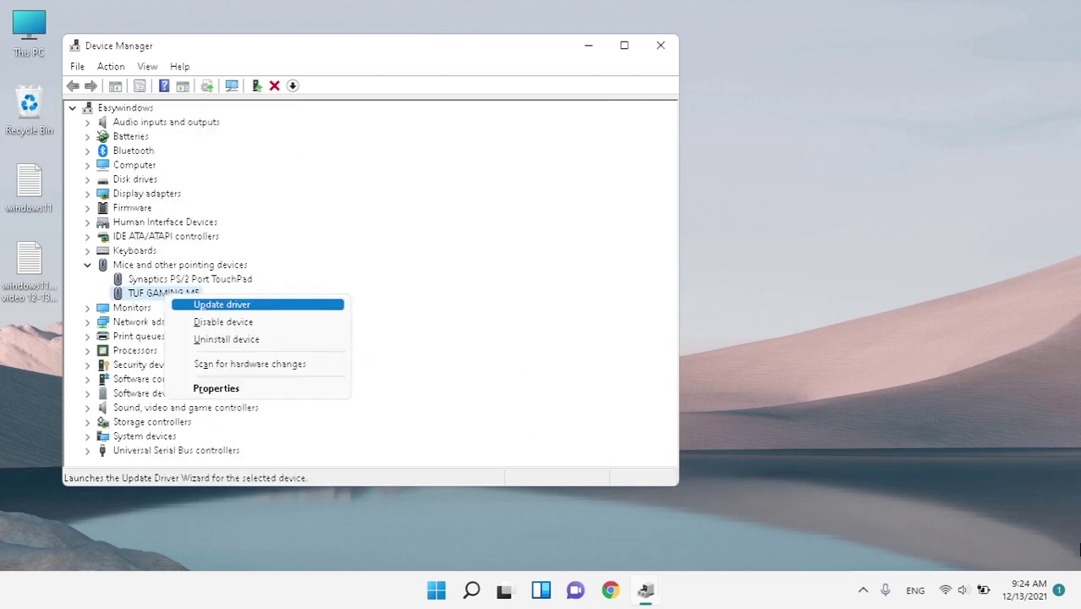
{"action": "key", "text": "Down"}
{"action": "key", "text": "Up"}
{"action": "key", "text": "Return"}
{"action": "key", "text": "Tab"}
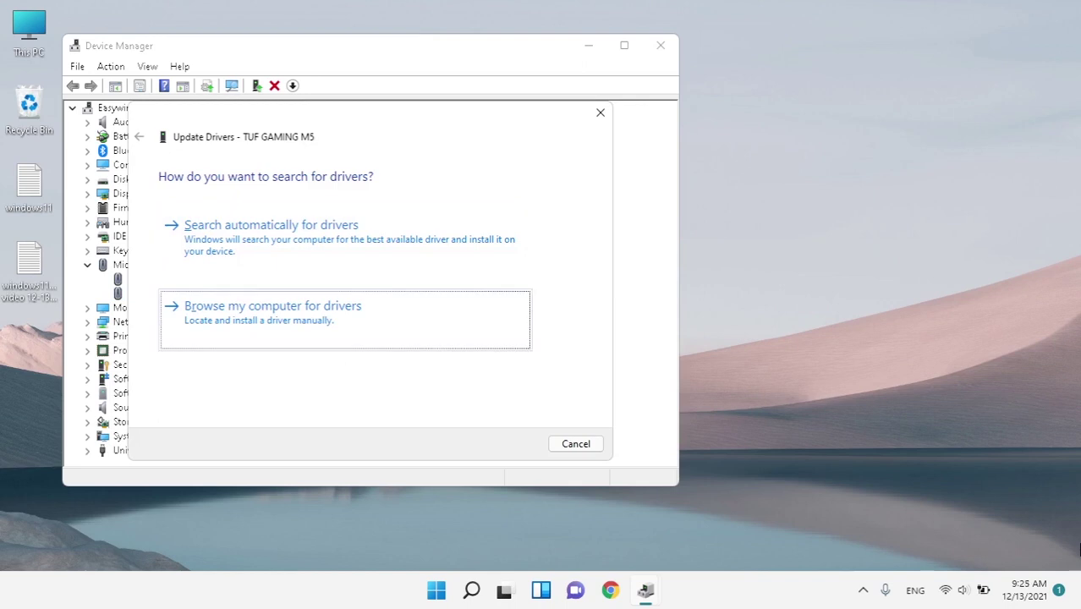
{"action": "key", "text": "Return"}
{"action": "key", "text": "Tab"}
{"action": "key", "text": "Tab"}
{"action": "key", "text": "Tab"}
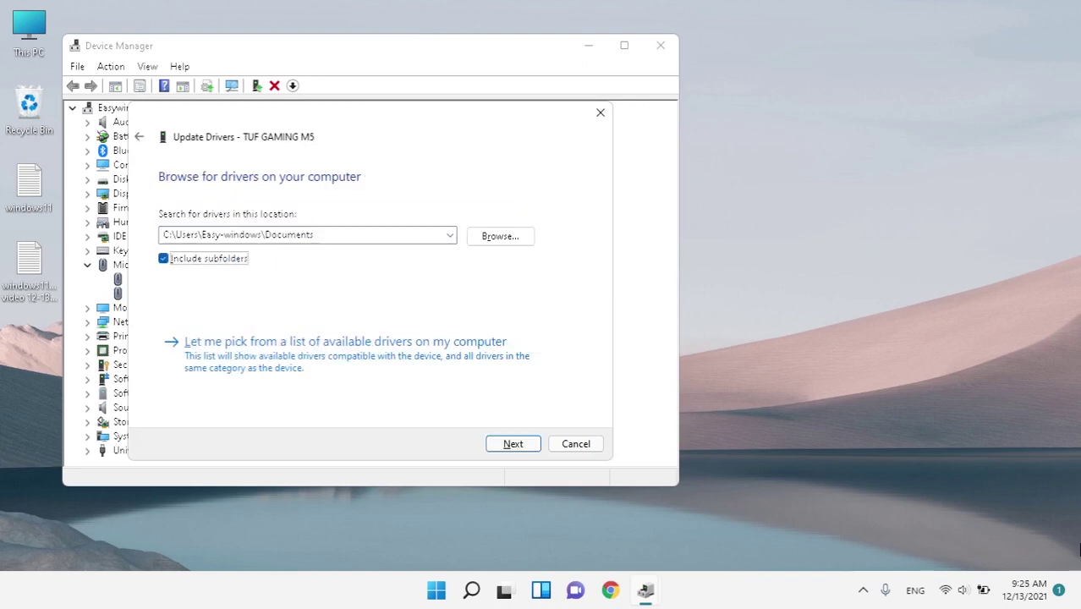
{"action": "key", "text": "Return"}
Step: Install the TUF GAMING M5 driver from the compatible hardware models and close the wizard
{"action": "key", "text": "Up"}
{"action": "key", "text": "Up"}
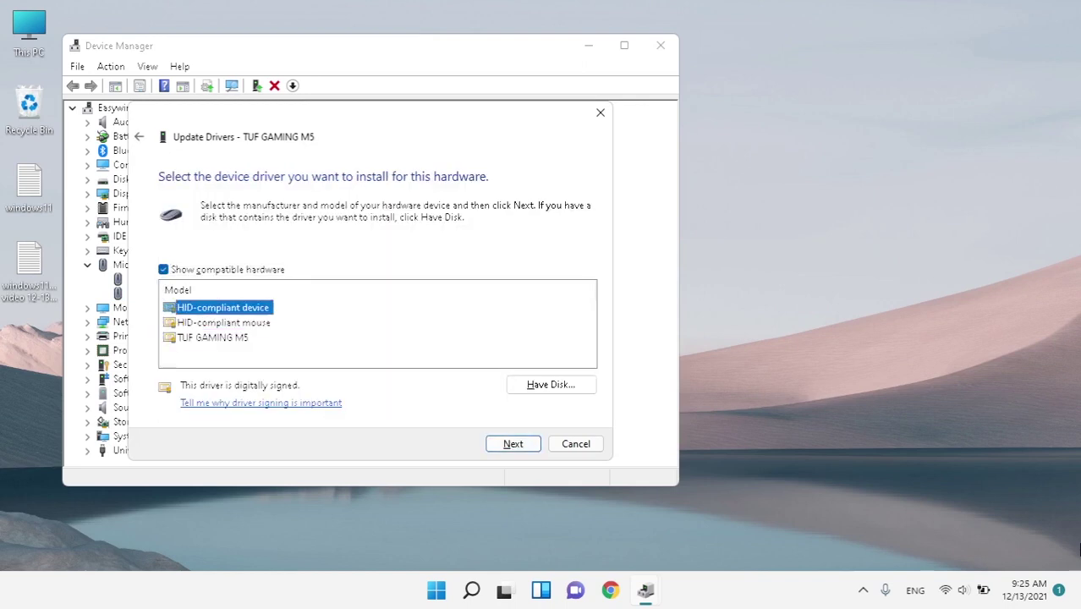
{"action": "key", "text": "Down"}
{"action": "key", "text": "Down"}
{"action": "key", "text": "Up"}
{"action": "key", "text": "Up"}
{"action": "key", "text": "Down"}
{"action": "key", "text": "Down"}
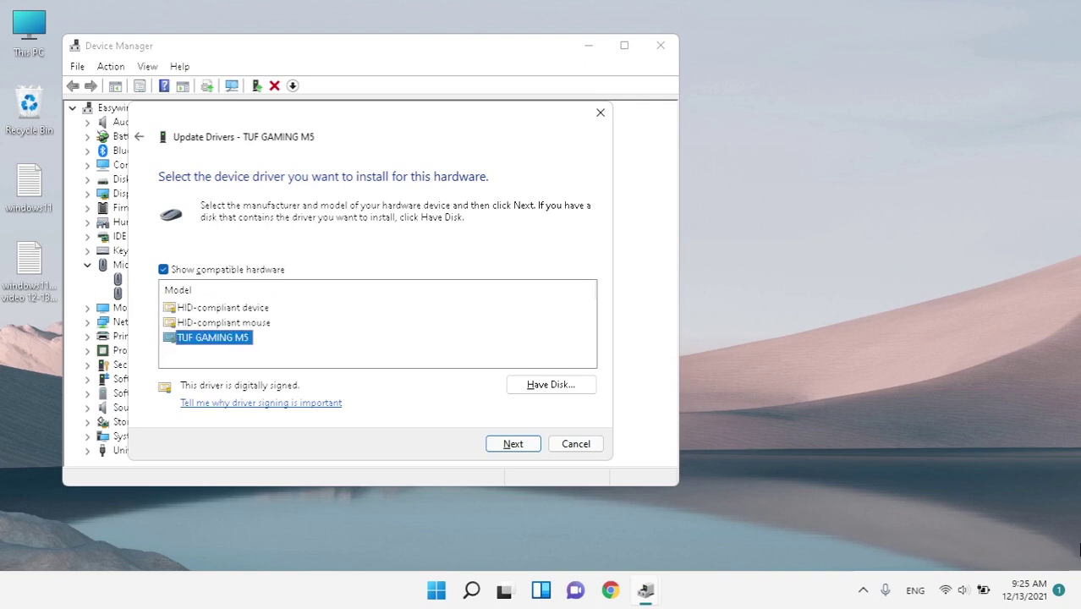
{"action": "key", "text": "Return"}
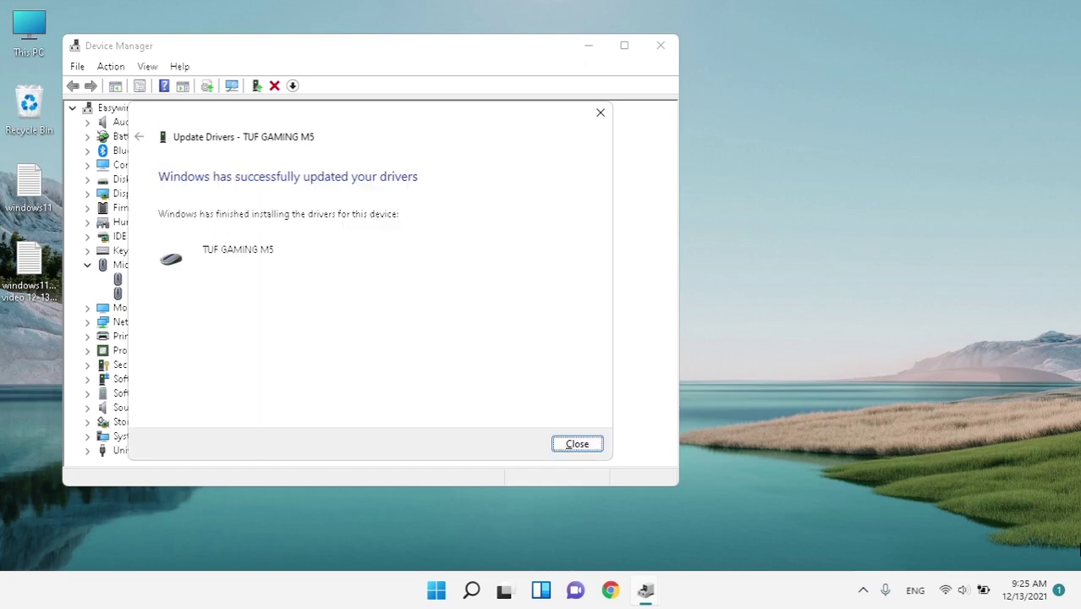
{"action": "key", "text": "Return"}
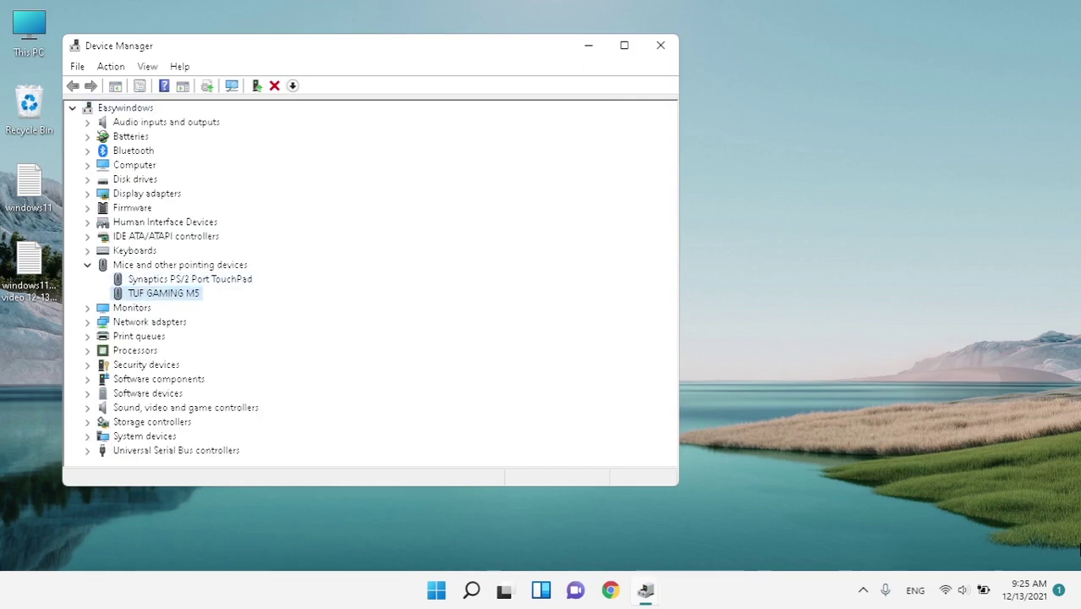
{"action": "key", "text": "shift+F10"}
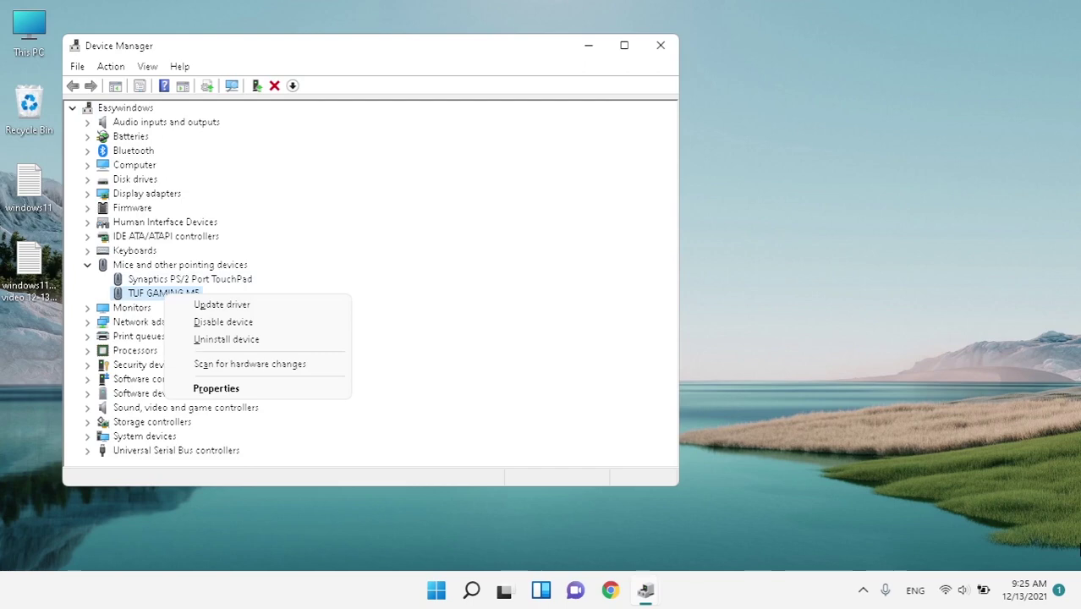
{"action": "left_click", "coordinate": [864, 592]}
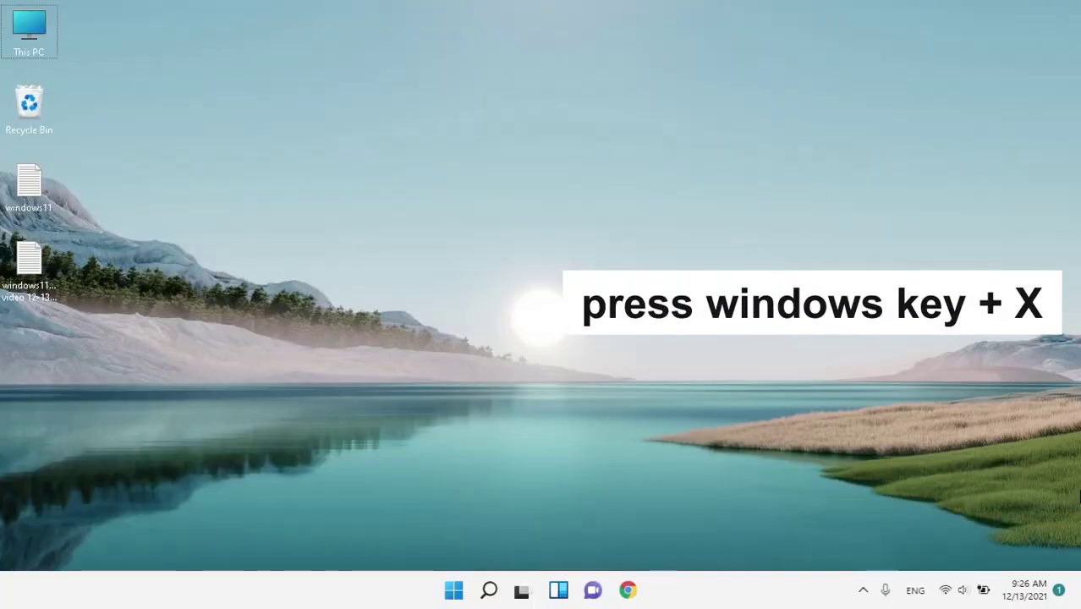
Step: Open Device Manager from the desktop
{"action": "key", "text": "super+x"}
{"action": "key", "text": "Down"}
{"action": "key", "text": "Down"}
{"action": "key", "text": "Down"}
{"action": "key", "text": "Down"}
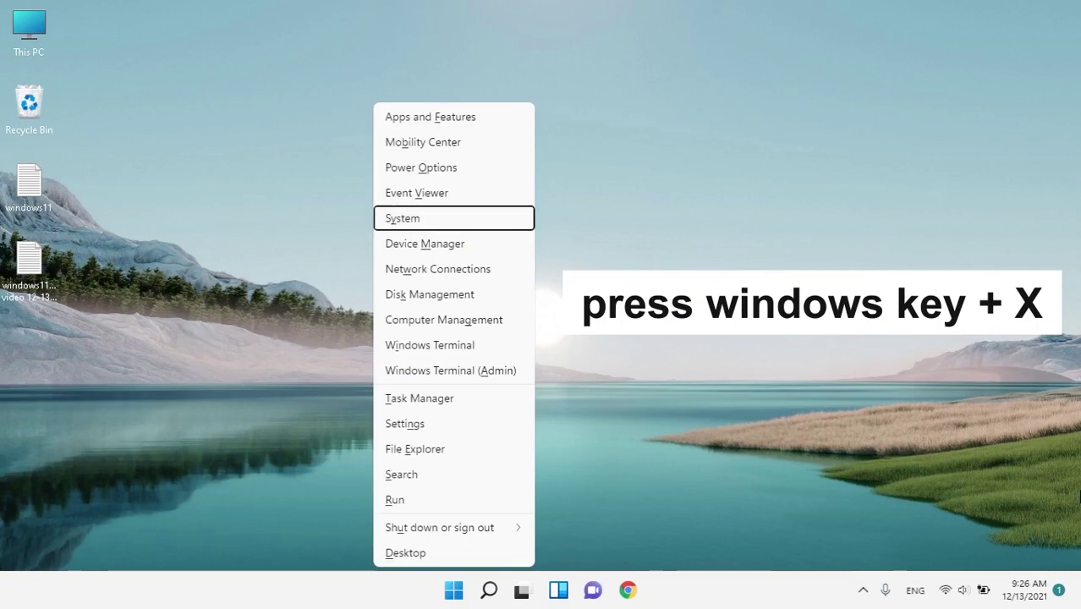
{"action": "key", "text": "Return"}
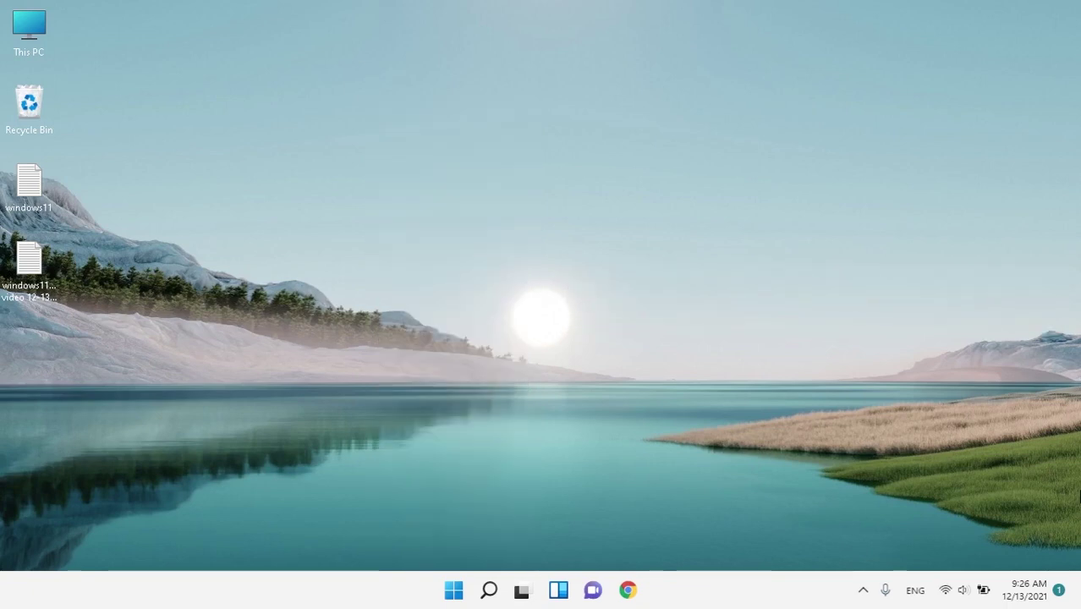
Step: Expand the Mice and other pointing devices category and select the TUF GAMING M5 mouse
{"action": "key", "text": "Down"}
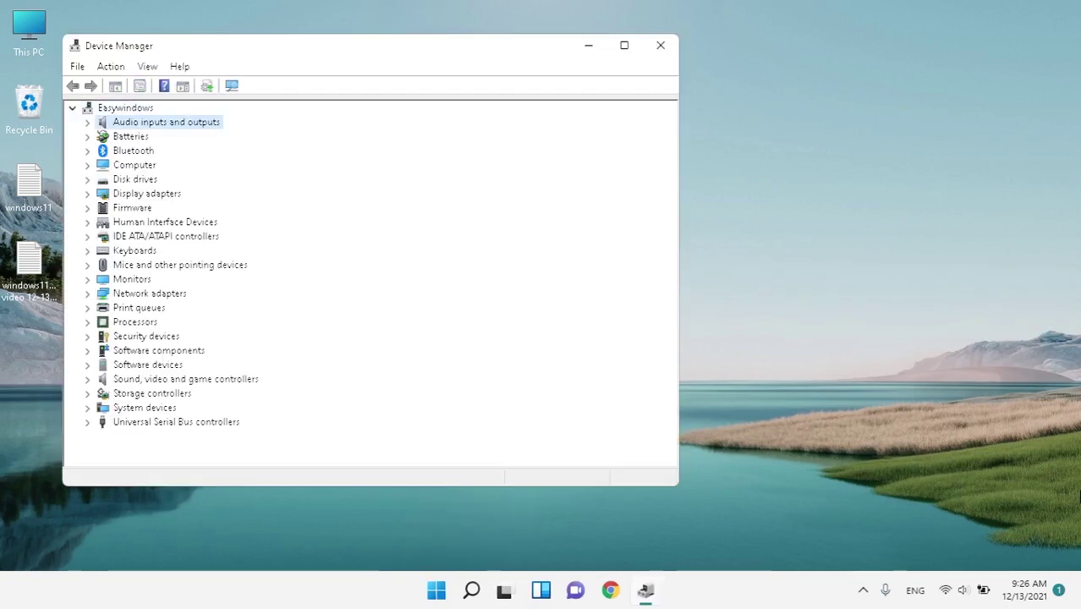
{"action": "key", "text": "Down"}
{"action": "key", "text": "Down"}
{"action": "key", "text": "Down"}
{"action": "key", "text": "Down"}
{"action": "key", "text": "Down"}
{"action": "key", "text": "Down"}
{"action": "key", "text": "Down"}
{"action": "key", "text": "Down"}
{"action": "key", "text": "Down"}
{"action": "key", "text": "Down"}
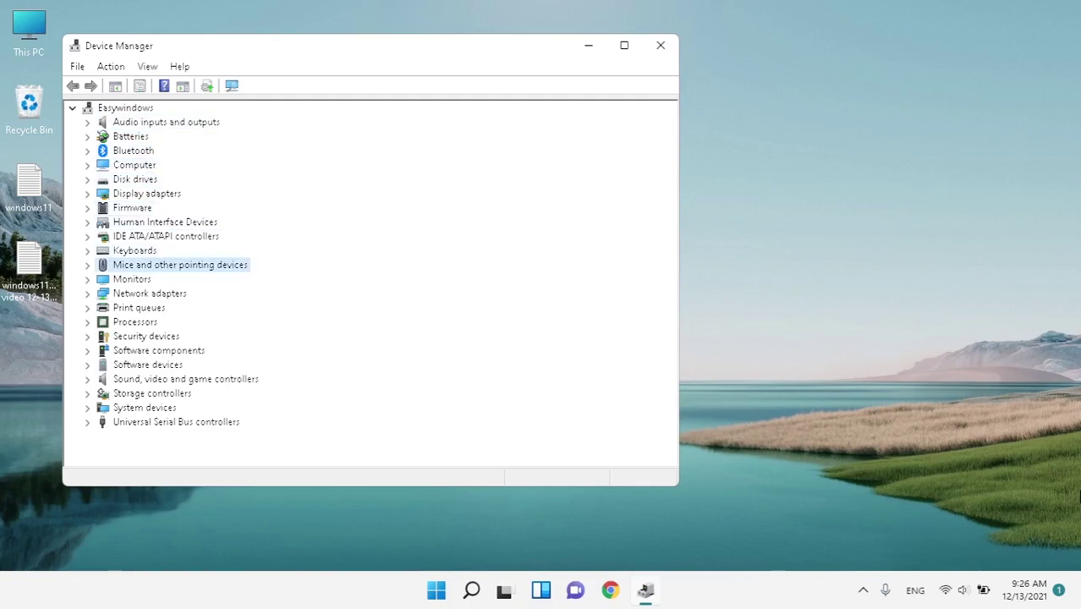
{"action": "key", "text": "Right"}
{"action": "key", "text": "Down"}
{"action": "key", "text": "Down"}
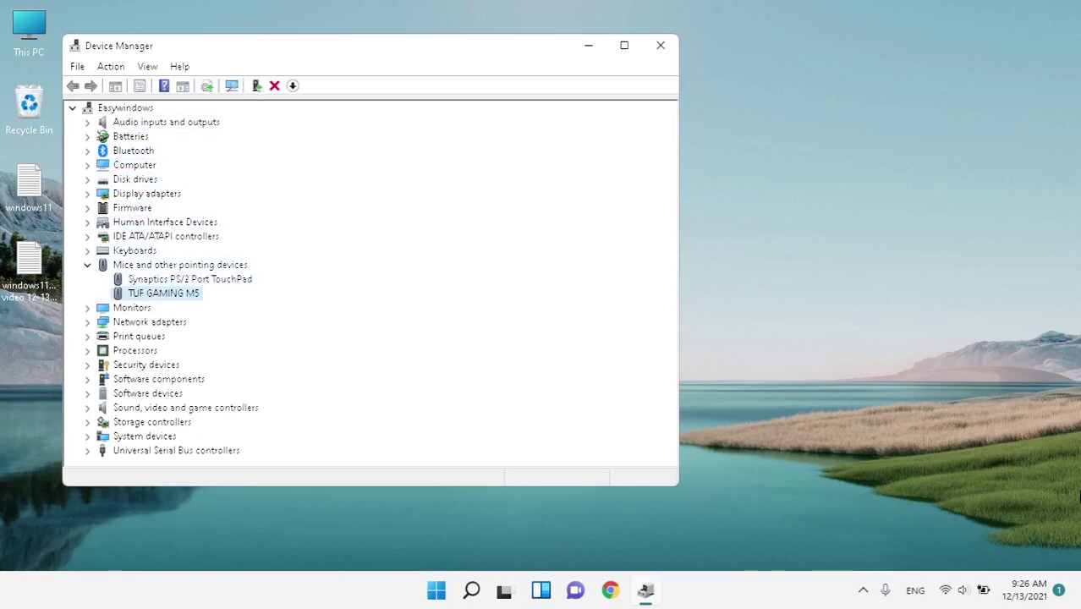
{"action": "key", "text": "Up"}
{"action": "key", "text": "Down"}
{"action": "key", "text": "Up"}
{"action": "key", "text": "Down"}
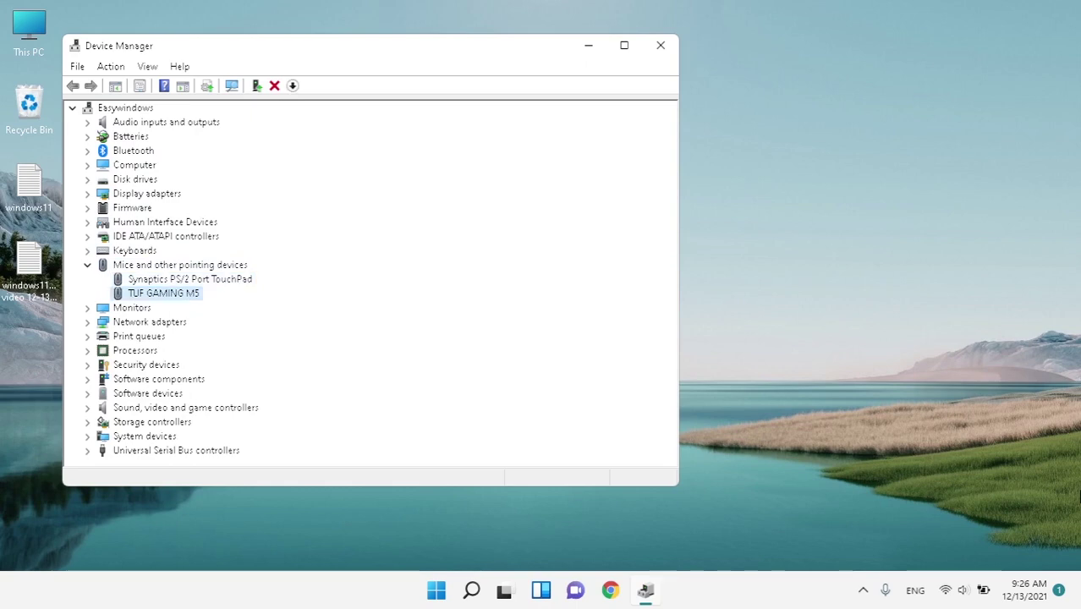
Step: Expand the Universal Serial Bus controllers category in the device tree
{"action": "key", "text": "Down"}
{"action": "key", "text": "Down"}
{"action": "key", "text": "Down"}
{"action": "key", "text": "Down"}
{"action": "key", "text": "Down"}
{"action": "key", "text": "Down"}
{"action": "key", "text": "Down"}
{"action": "key", "text": "Down"}
{"action": "key", "text": "Down"}
{"action": "key", "text": "Down"}
{"action": "key", "text": "Down"}
{"action": "key", "text": "Right"}
{"action": "key", "text": "Down"}
{"action": "key", "text": "Down"}
{"action": "key", "text": "Down"}
{"action": "key", "text": "Down"}
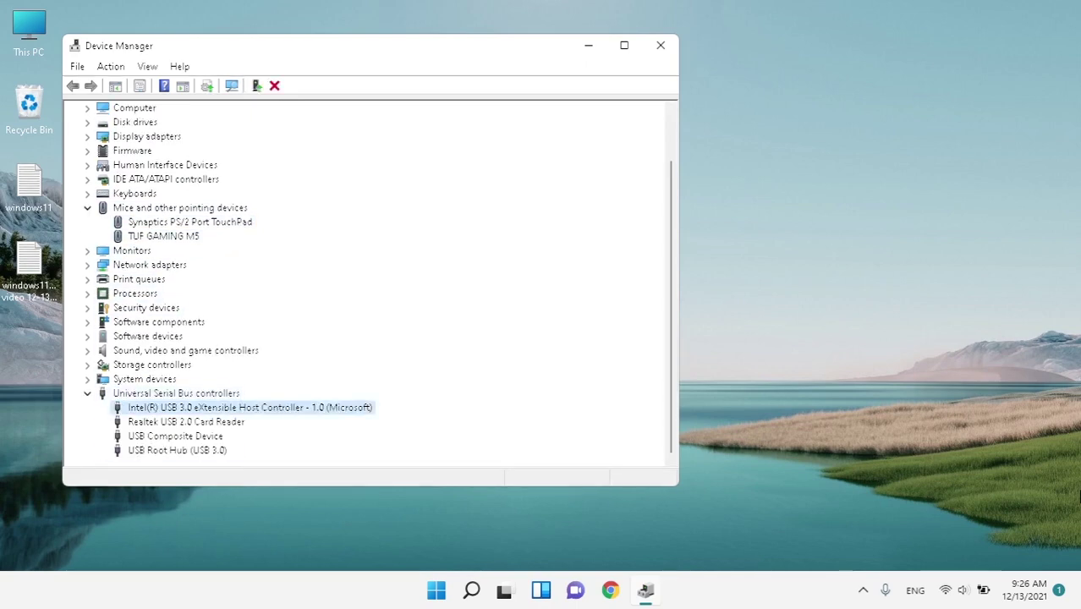
Step: Search automatically for a USB Root Hub (USB 3.0) driver and continue the search on Windows Update
{"action": "key", "text": "Up"}
{"action": "key", "text": "Up"}
{"action": "key", "text": "Up"}
{"action": "key", "text": "Up"}
{"action": "key", "text": "Down"}
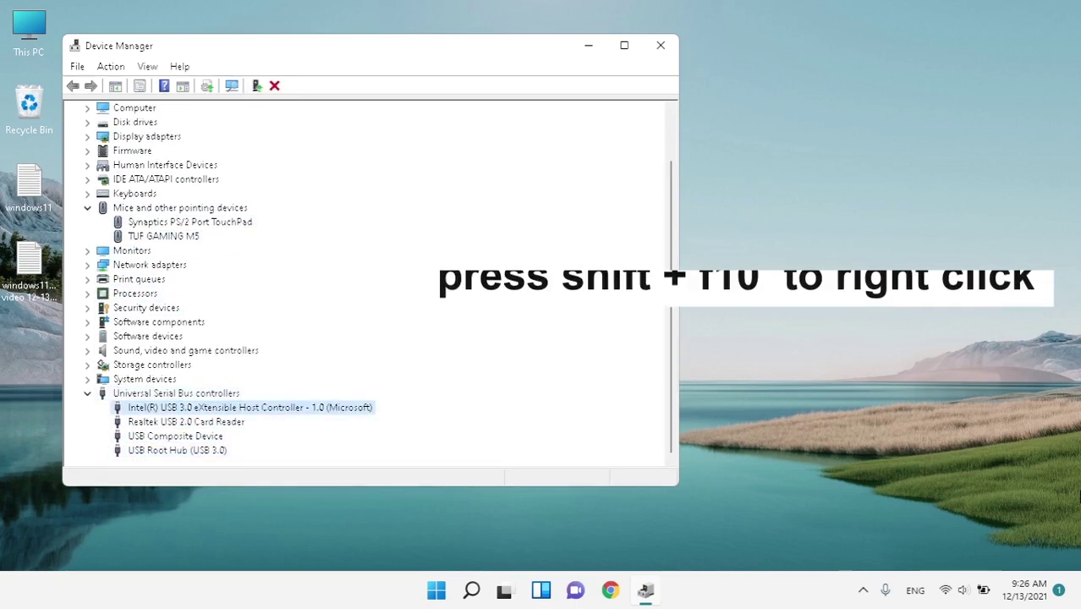
{"action": "key", "text": "Down"}
{"action": "key", "text": "Down"}
{"action": "key", "text": "Down"}
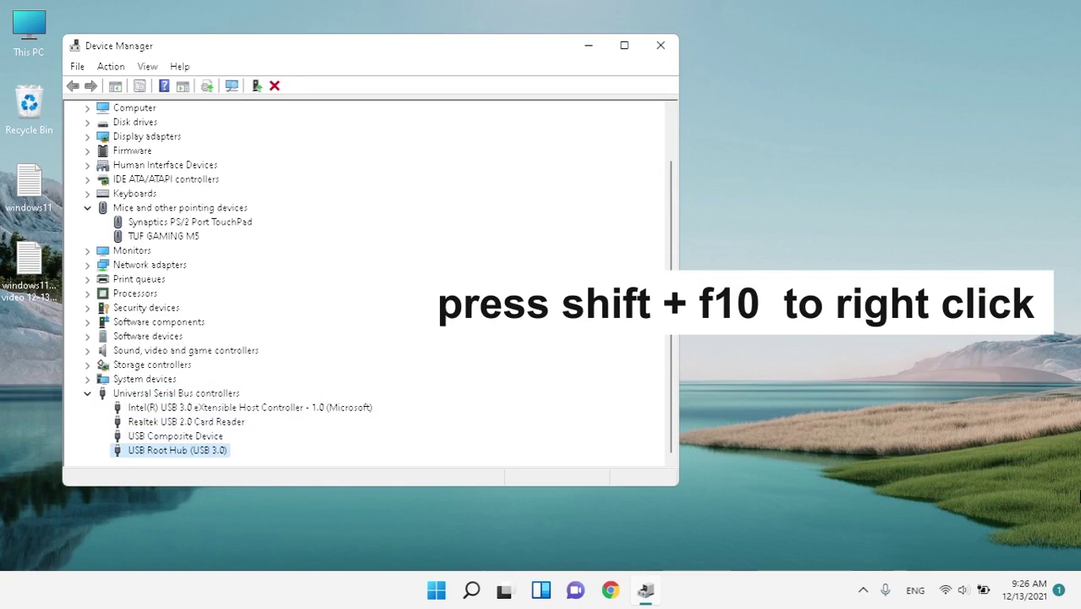
{"action": "key", "text": "shift+F10"}
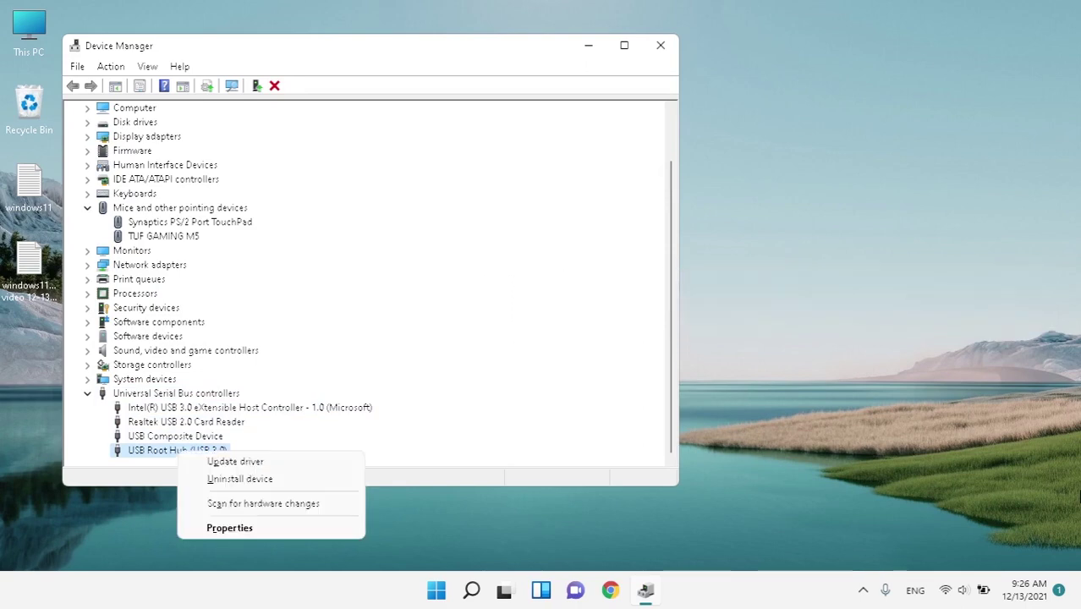
{"action": "key", "text": "Down"}
{"action": "key", "text": "Return"}
{"action": "key", "text": "Return"}
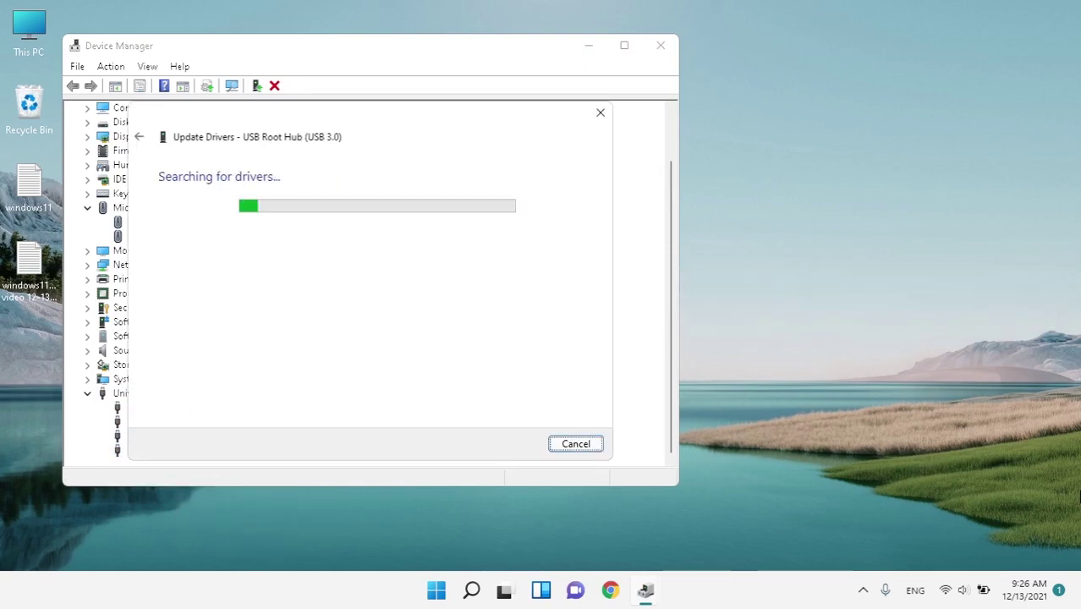
{"action": "key", "text": "Return"}
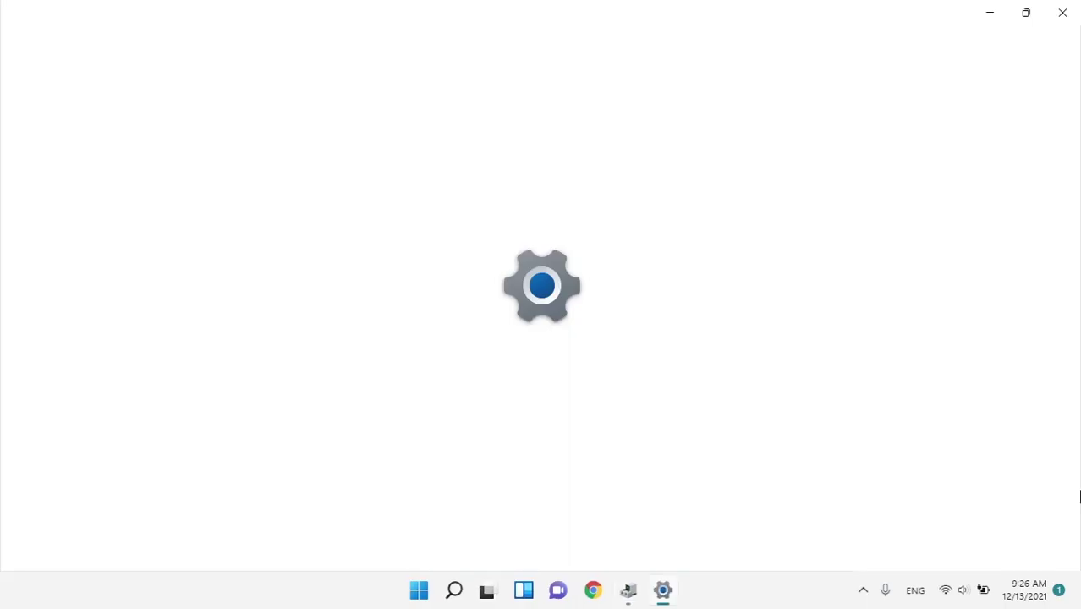
Step: Open the Advanced options of Windows Update
{"action": "key", "text": "Tab"}
{"action": "key", "text": "Tab"}
{"action": "key", "text": "Tab"}
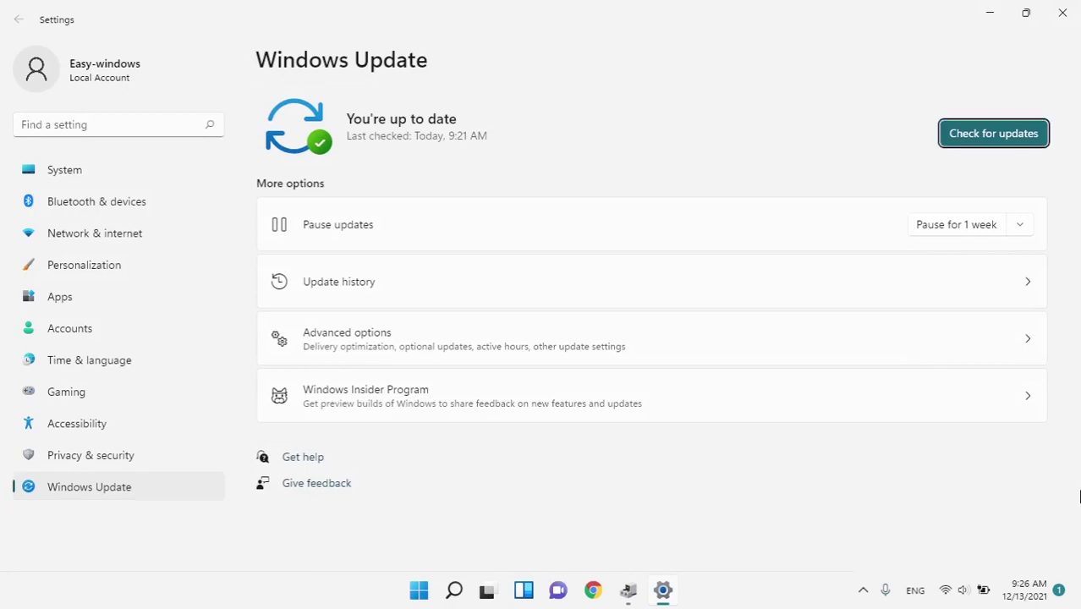
{"action": "key", "text": "Tab"}
{"action": "key", "text": "Tab"}
{"action": "key", "text": "Tab"}
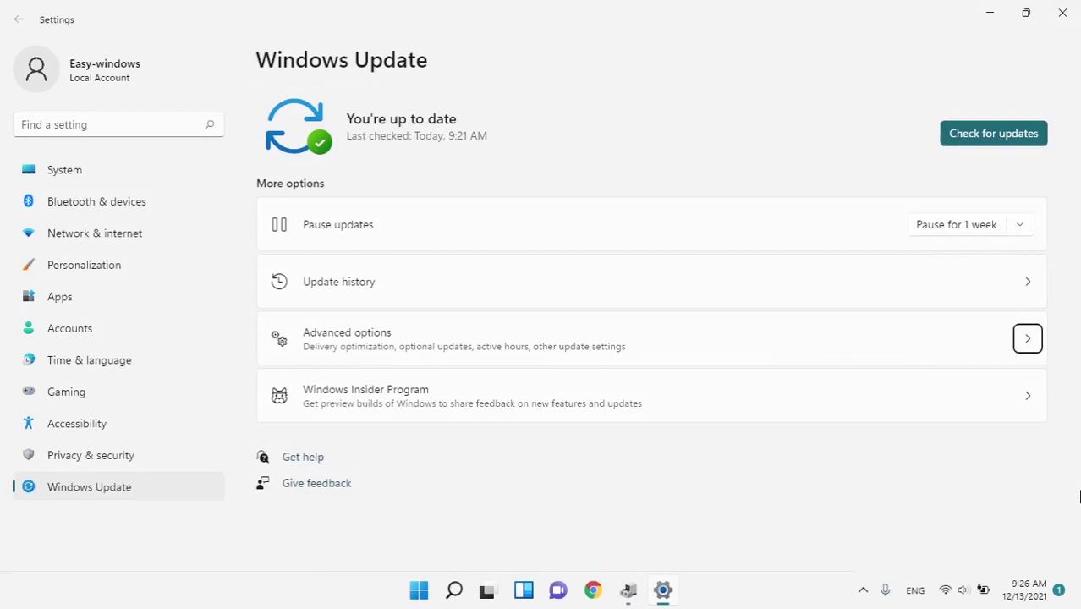
{"action": "key", "text": "Tab"}
{"action": "key", "text": "Tab"}
{"action": "key", "text": "Tab"}
{"action": "key", "text": "Tab"}
{"action": "key", "text": "Tab"}
{"action": "key", "text": "Tab"}
{"action": "key", "text": "Tab"}
{"action": "key", "text": "Tab"}
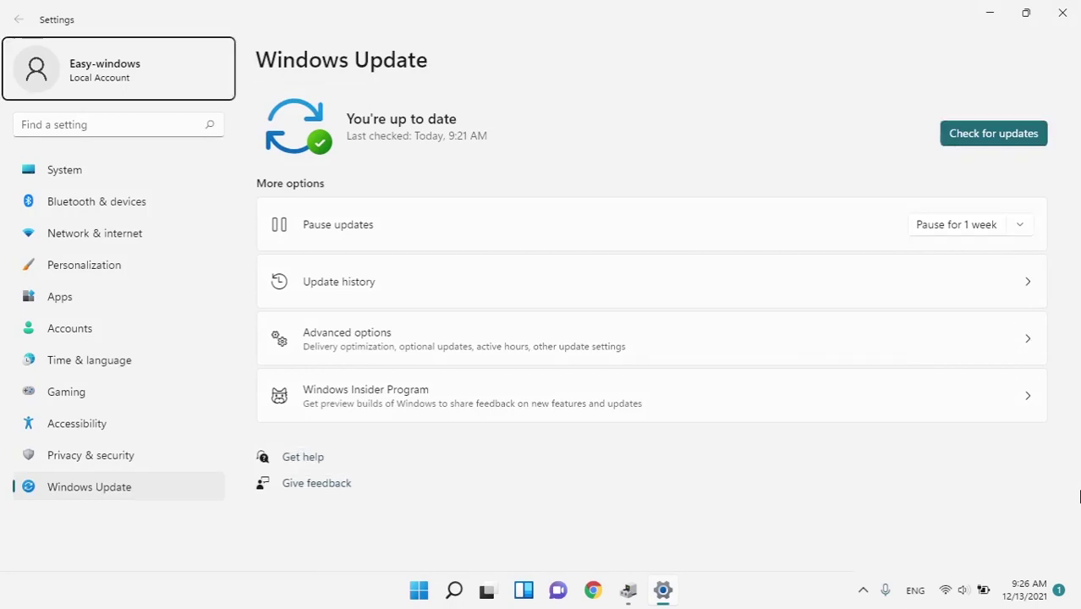
{"action": "key", "text": "Tab"}
{"action": "key", "text": "Tab"}
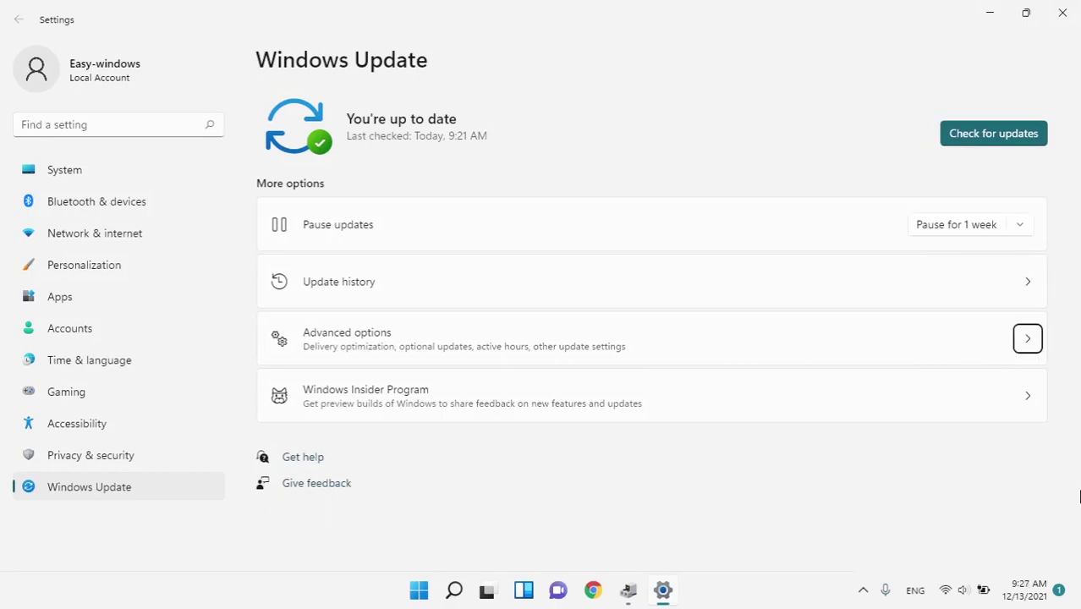
{"action": "key", "text": "Return"}
Step: Check the optional updates in the advanced options for available driver updates
{"action": "key", "text": "Tab"}
{"action": "key", "text": "Tab"}
{"action": "key", "text": "Tab"}
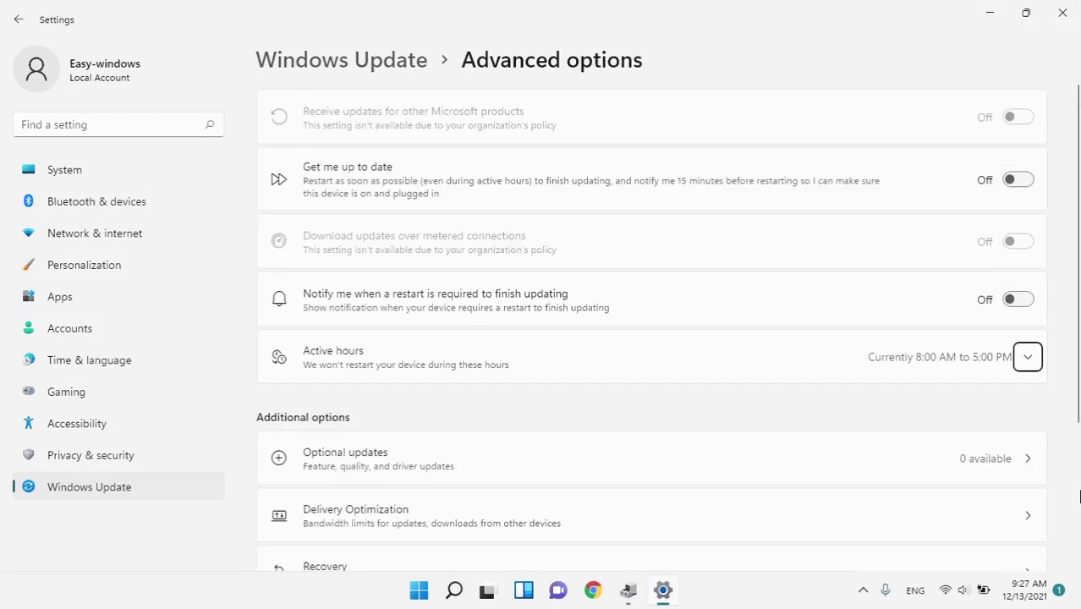
{"action": "key", "text": "Return"}
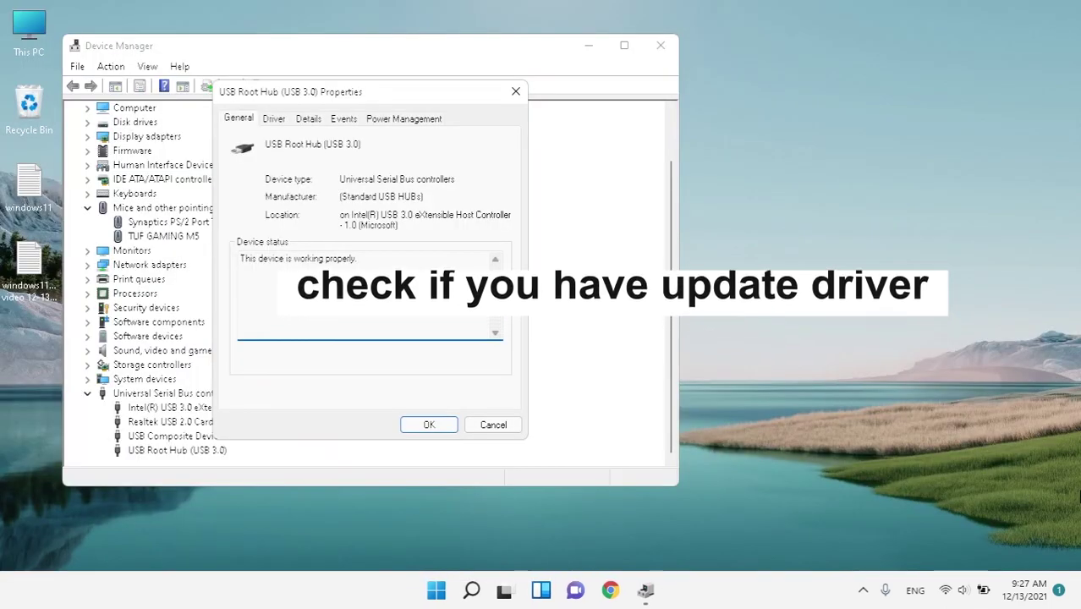
Step: Close the USB Root Hub (USB 3.0) properties
{"action": "key", "text": "Tab"}
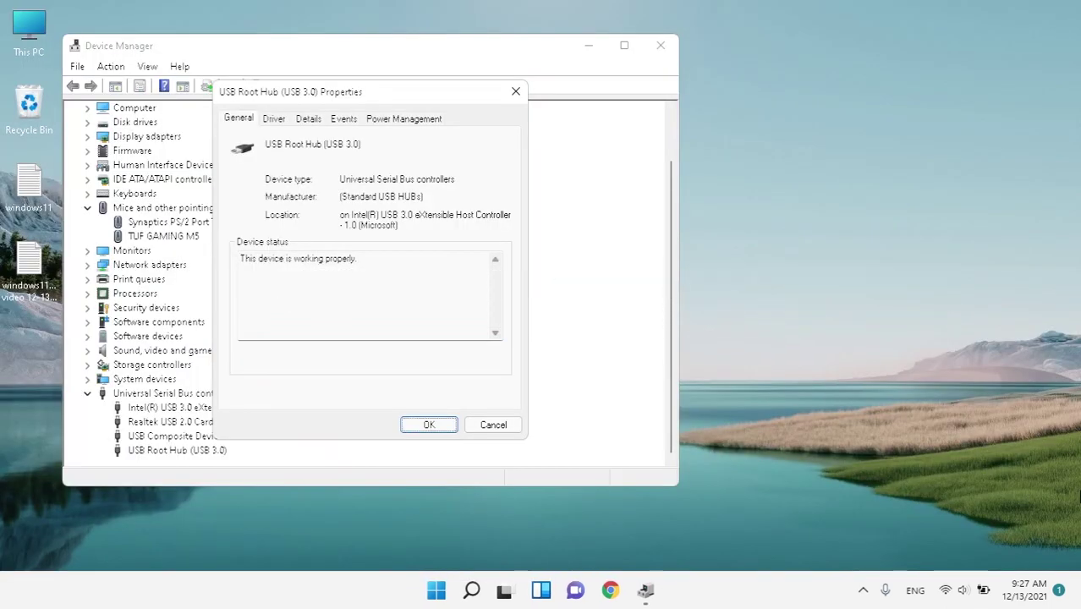
{"action": "key", "text": "Tab"}
{"action": "key", "text": "Return"}
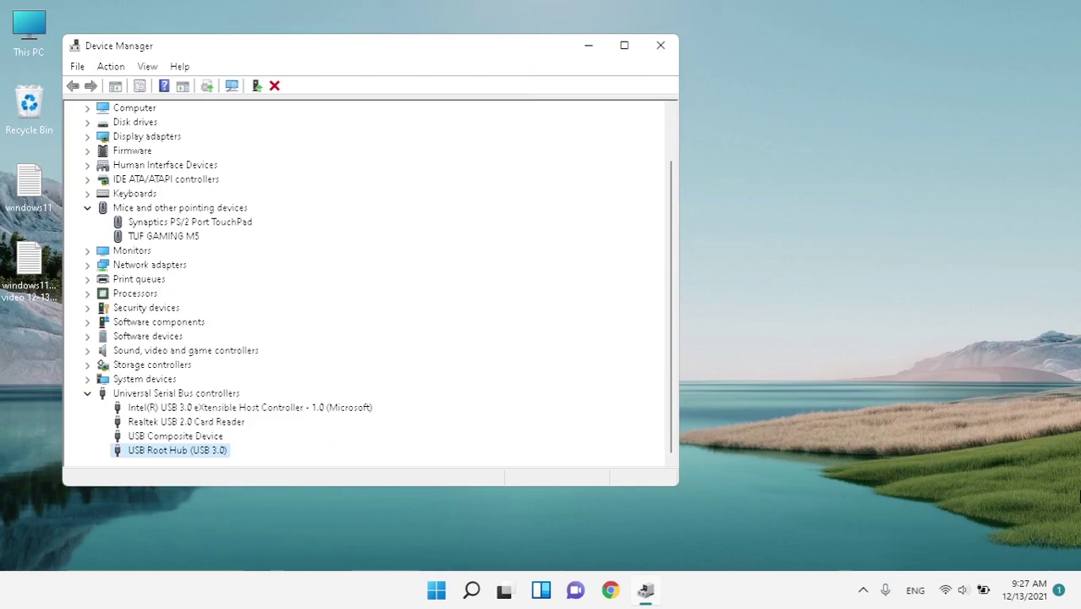
Step: Start a driver update for the USB Root Hub (USB 3.0) and choose to browse the computer for drivers
{"action": "key", "text": "shift+F10"}
{"action": "key", "text": "Down"}
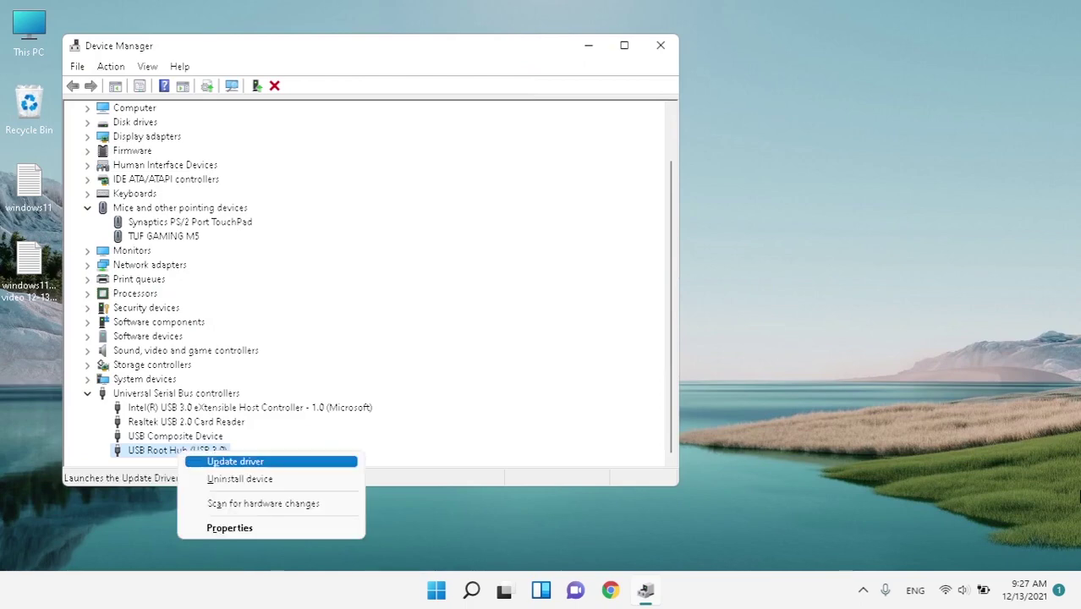
{"action": "key", "text": "Return"}
{"action": "key", "text": "Tab"}
{"action": "key", "text": "Return"}
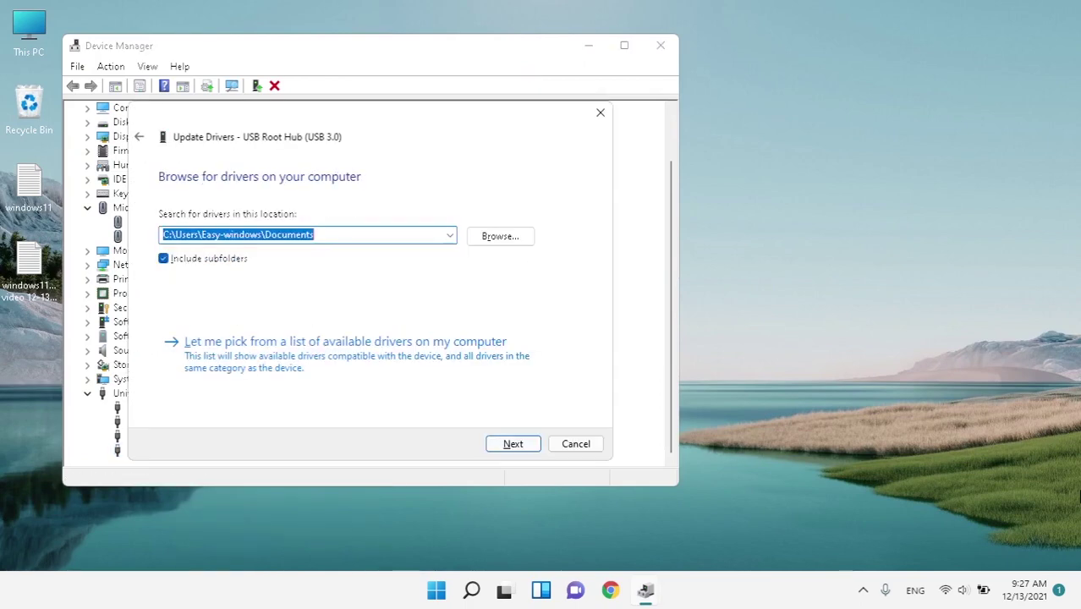
Step: Install the USB Root Hub (USB 3.0) driver from the list of drivers available on the computer and close the wizard
{"action": "key", "text": "Tab"}
{"action": "key", "text": "Tab"}
{"action": "key", "text": "Tab"}
{"action": "key", "text": "Return"}
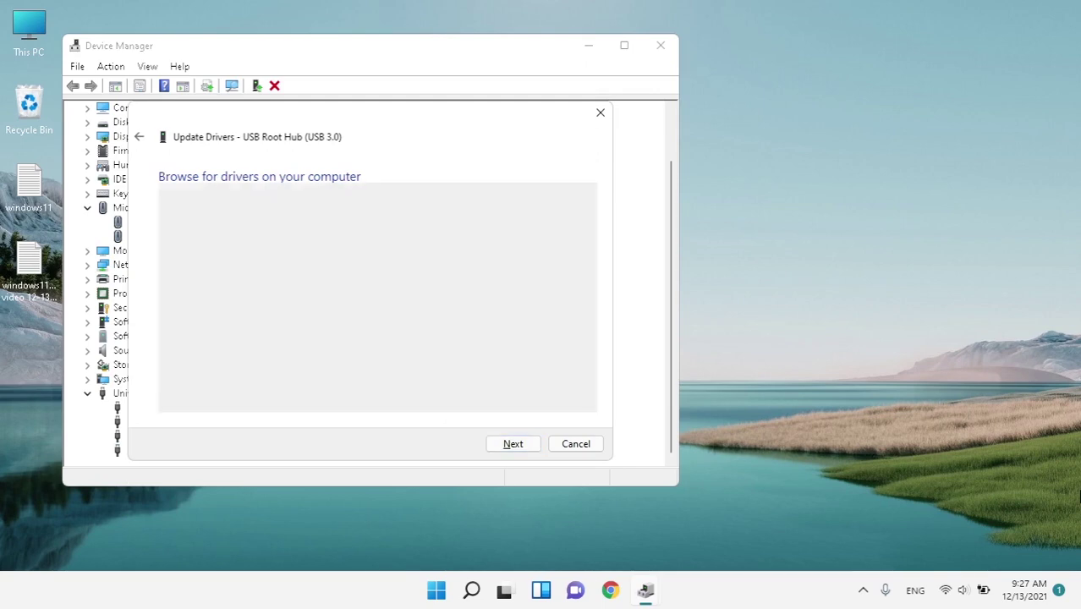
{"action": "key", "text": "Tab"}
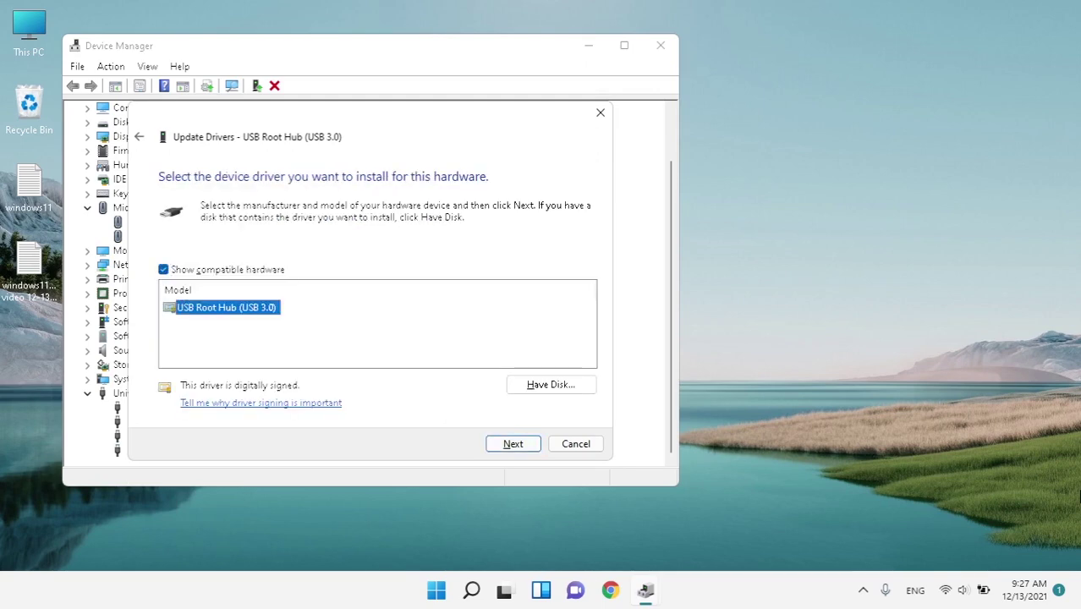
{"action": "key", "text": "Return"}
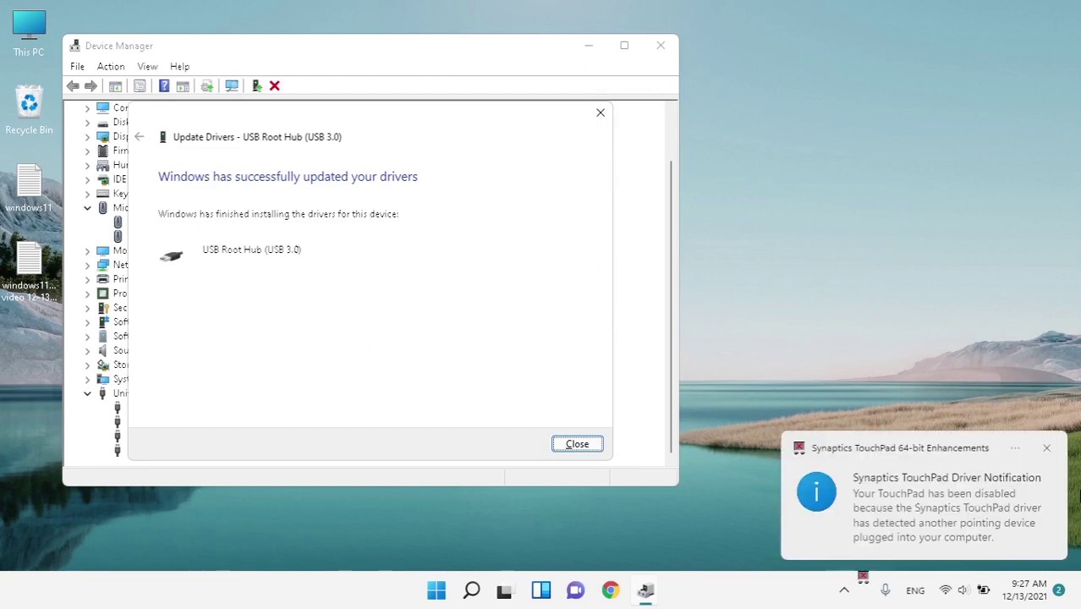
{"action": "key", "text": "Return"}
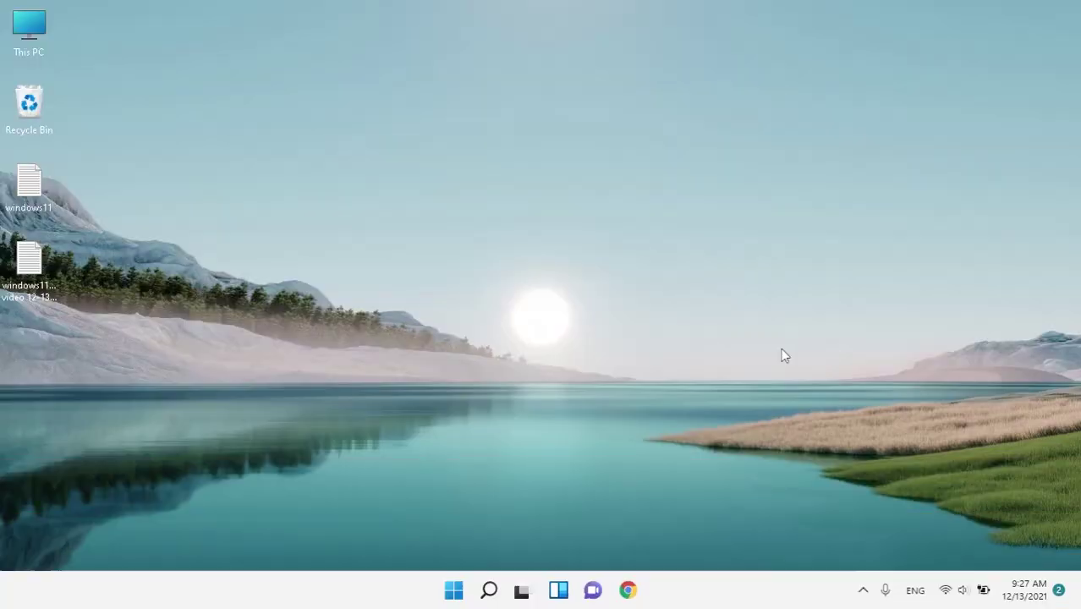
Step: Open Device Manager from the desktop
{"action": "key", "text": "super+x"}
{"action": "key", "text": "Down"}
{"action": "key", "text": "Down"}
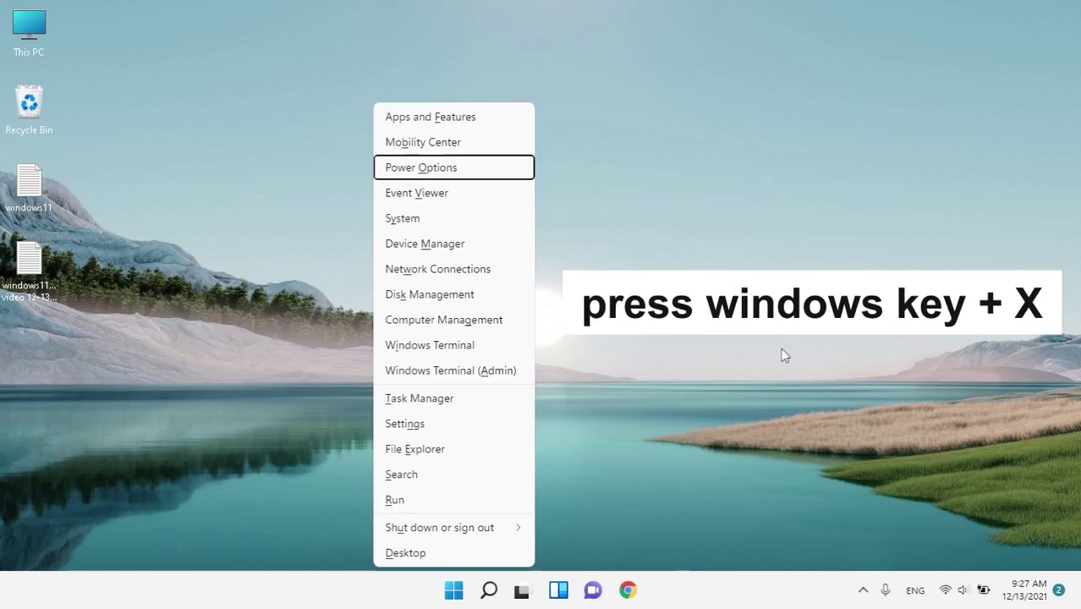
{"action": "key", "text": "Down"}
{"action": "key", "text": "Down"}
{"action": "key", "text": "Down"}
{"action": "key", "text": "Return"}
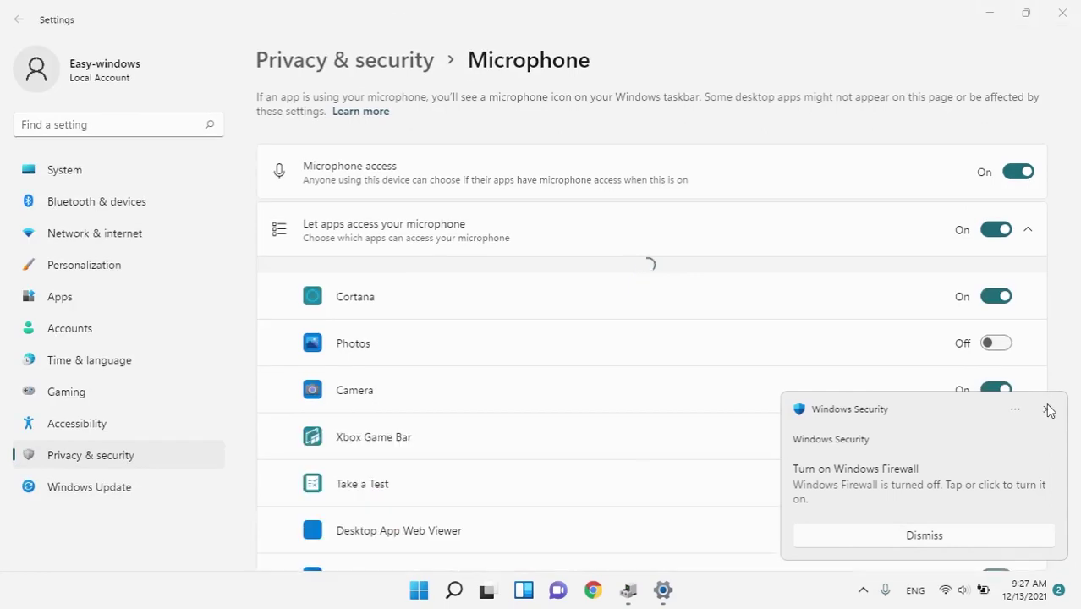
Step: Dismiss the Windows Security notification and close the Settings window
{"action": "left_click", "coordinate": [1046, 408]}
{"action": "left_click", "coordinate": [1062, 12]}
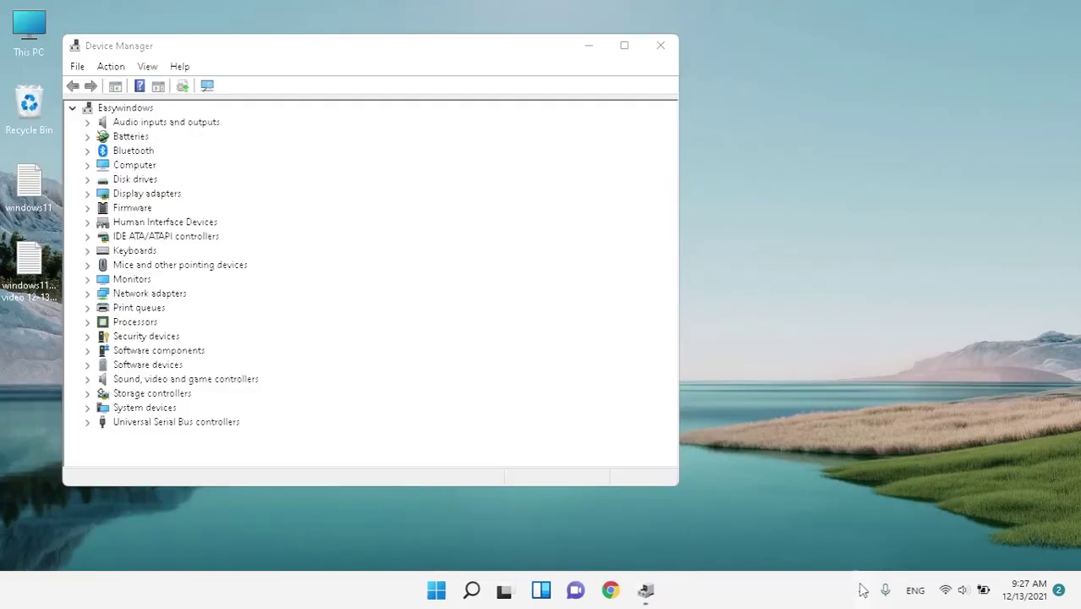
{"action": "left_click", "coordinate": [862, 590]}
{"action": "left_click", "coordinate": [709, 433]}
{"action": "mouse_move", "coordinate": [472, 590]}
Step: Expand the Mice and other pointing devices category in the device tree
{"action": "key", "text": "Down"}
{"action": "key", "text": "Down"}
{"action": "key", "text": "Down"}
{"action": "key", "text": "Down"}
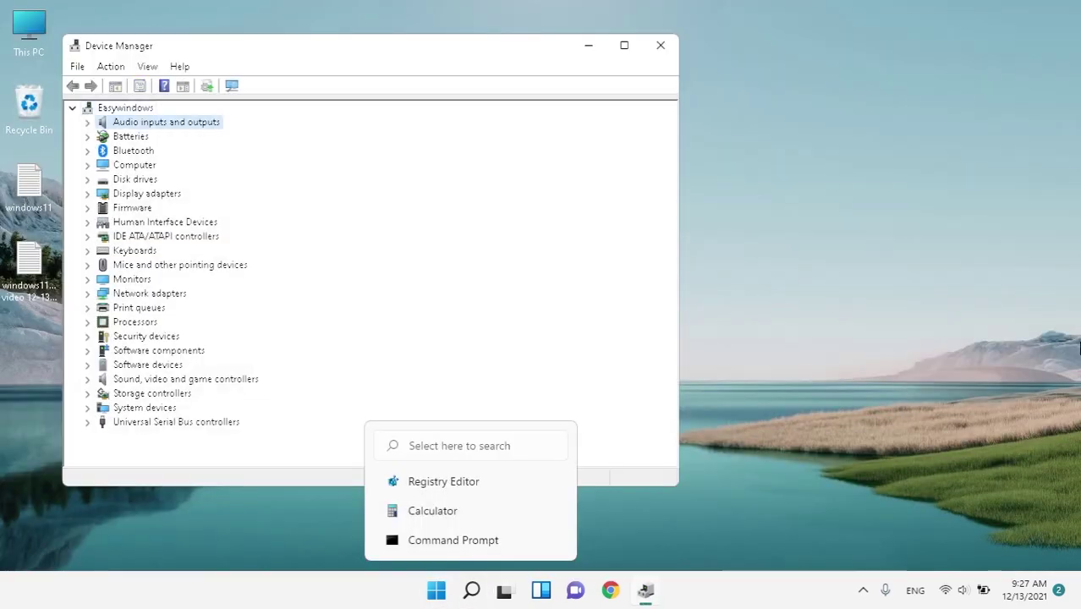
{"action": "key", "text": "Down"}
{"action": "key", "text": "Down"}
{"action": "key", "text": "Down"}
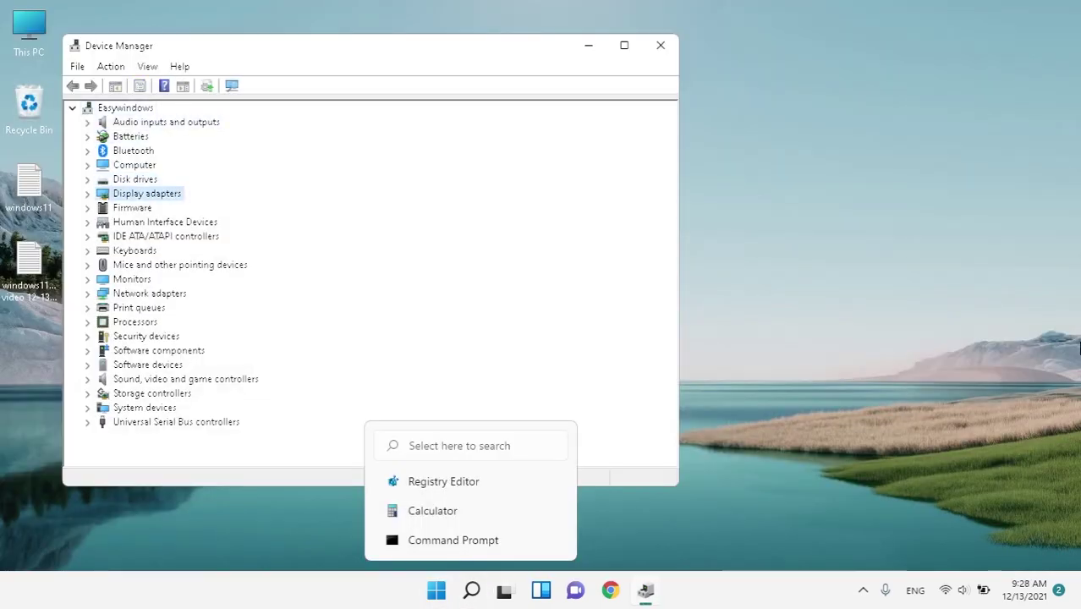
{"action": "key", "text": "Down"}
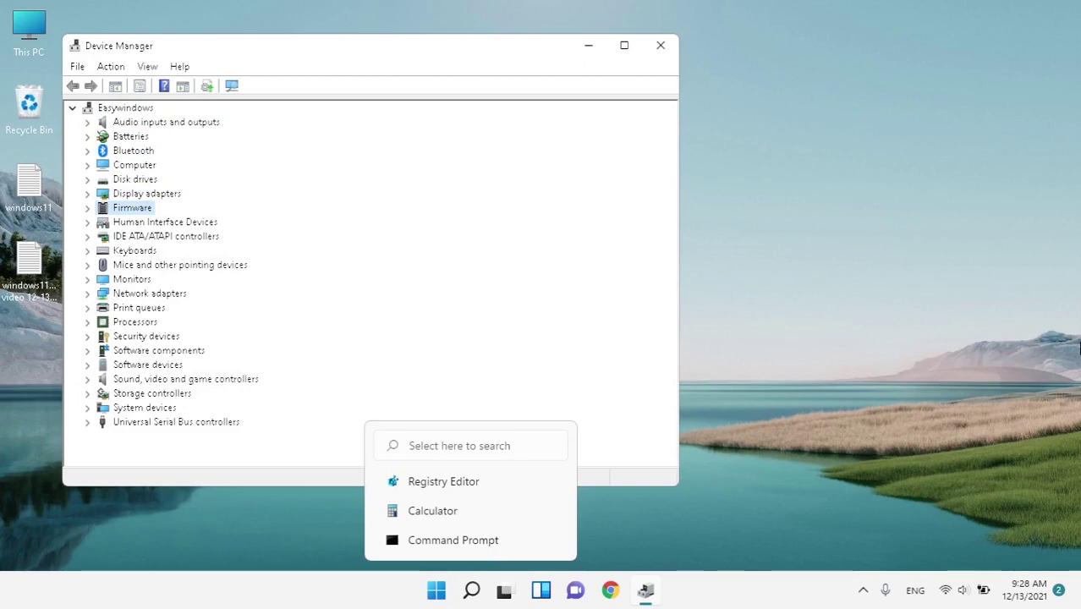
{"action": "key", "text": "Down"}
{"action": "key", "text": "Down"}
{"action": "key", "text": "Down"}
{"action": "key", "text": "Down"}
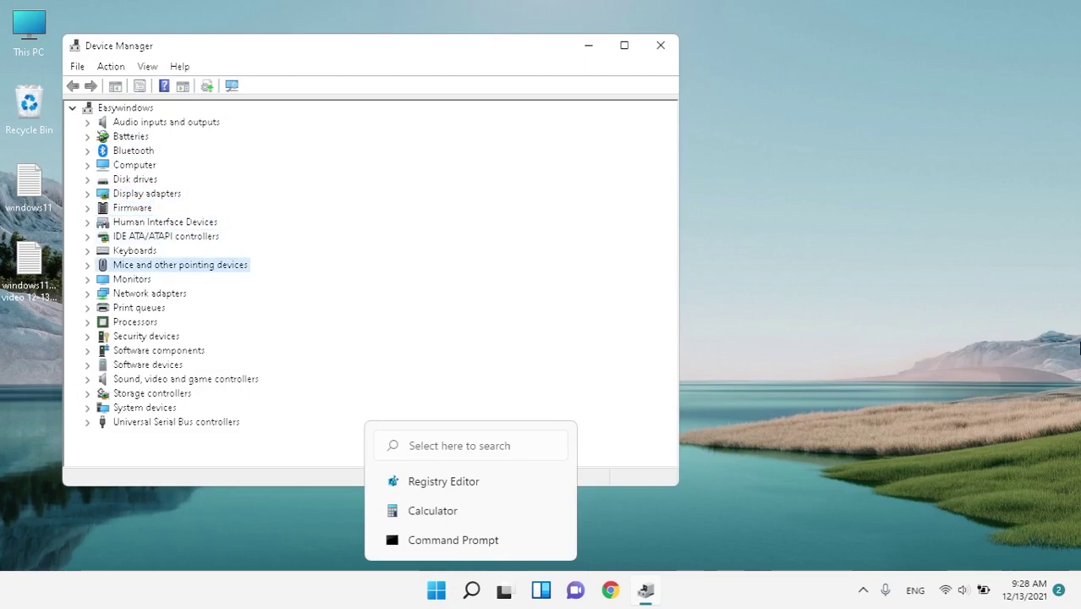
{"action": "key", "text": "Right"}
Step: Open the driver information in the properties of the TUF GAMING M5 mouse
{"action": "key", "text": "Down"}
{"action": "key", "text": "Down"}
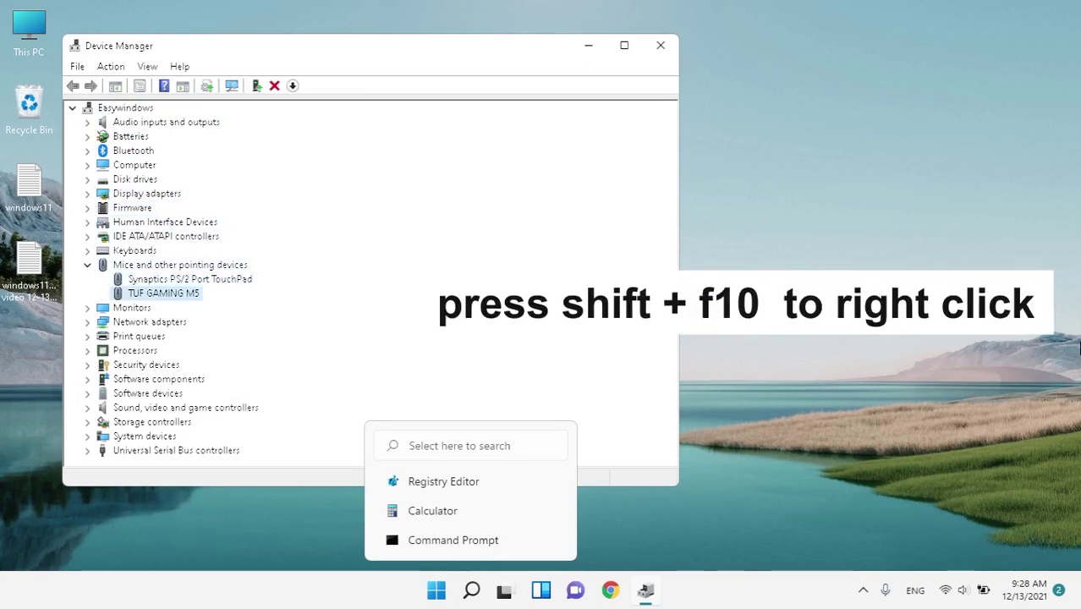
{"action": "key", "text": "shift+F10"}
{"action": "key", "text": "Down"}
{"action": "key", "text": "Down"}
{"action": "key", "text": "Down"}
{"action": "key", "text": "Down"}
{"action": "key", "text": "Down"}
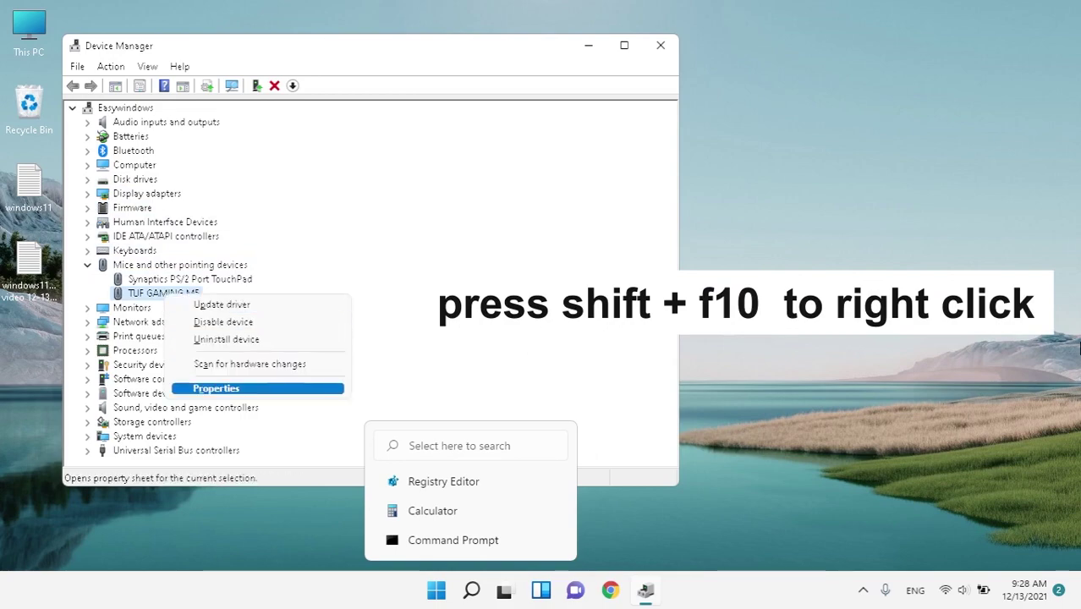
{"action": "key", "text": "Return"}
{"action": "key", "text": "ctrl+Tab"}
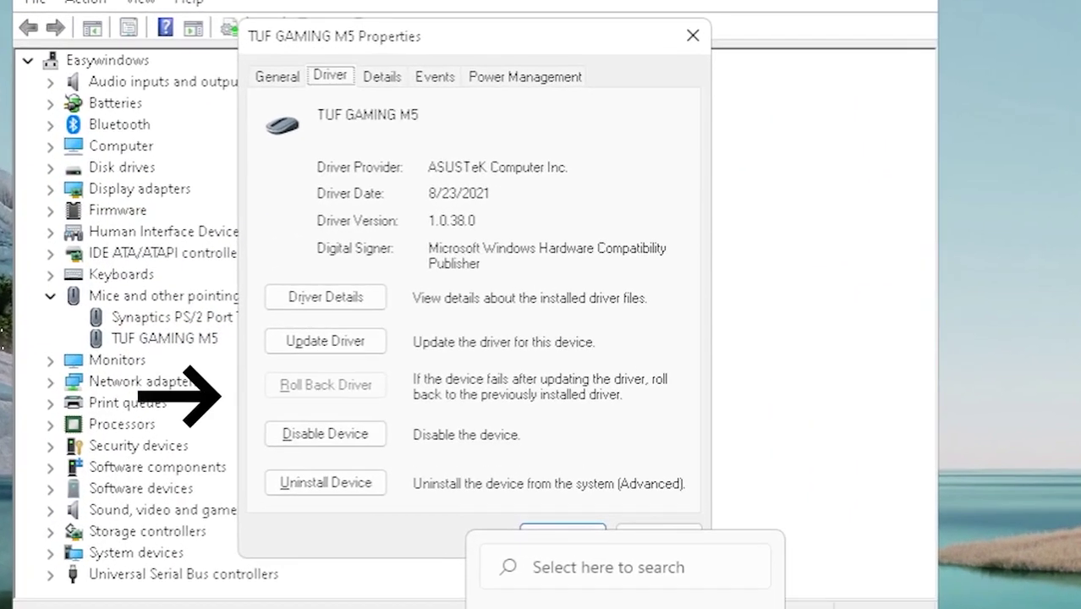
Step: Check whether the TUF GAMING M5 driver can be rolled back, and dismiss its properties without changes
{"action": "key", "text": "Tab"}
{"action": "key", "text": "Tab"}
{"action": "key", "text": "Tab"}
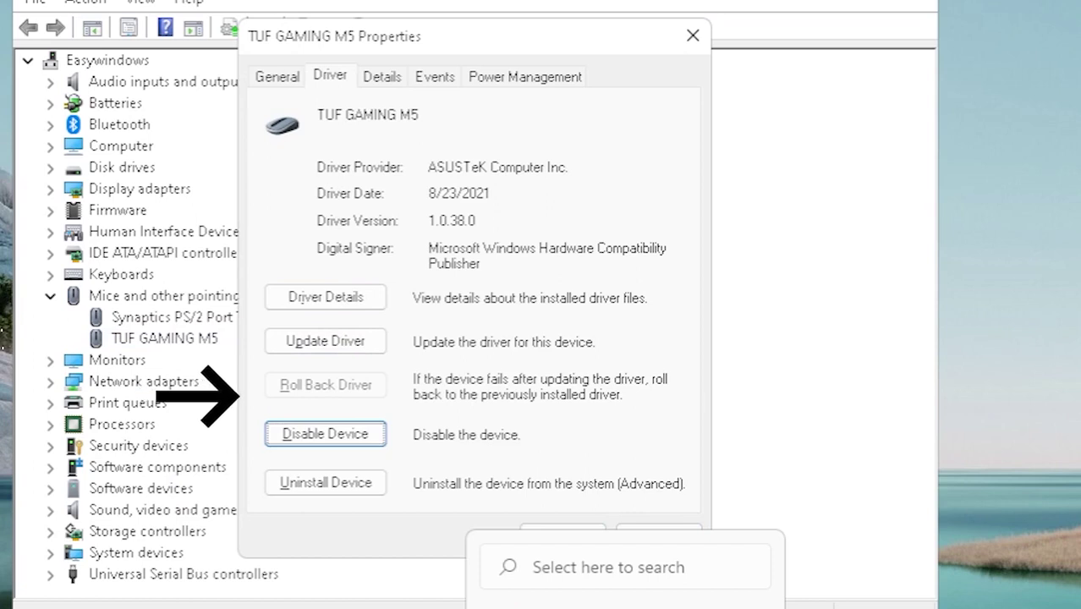
{"action": "key", "text": "Tab"}
{"action": "key", "text": "Tab"}
{"action": "key", "text": "Tab"}
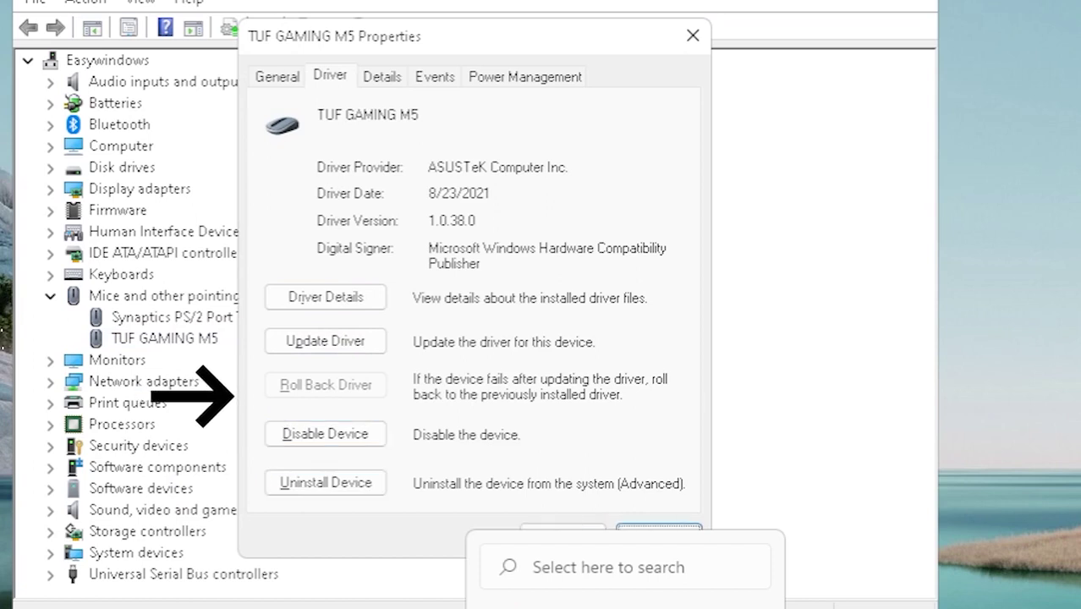
{"action": "key", "text": "Return"}
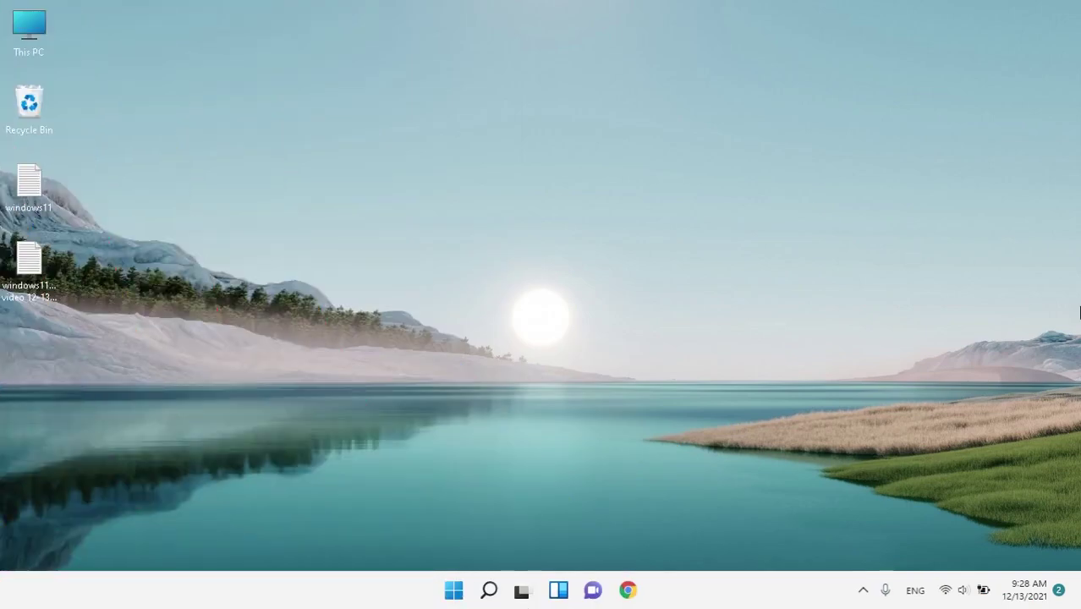
Step: Reopen Device Manager from the desktop
{"action": "key", "text": "super"}
{"action": "key", "text": "super+x"}
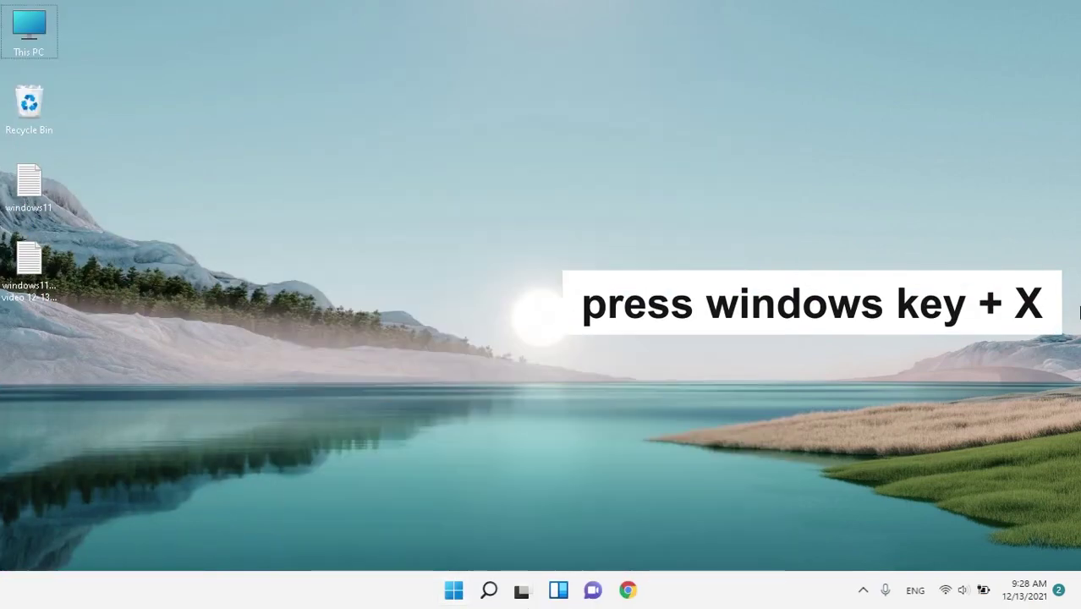
{"action": "key", "text": "Down"}
{"action": "key", "text": "Down"}
{"action": "key", "text": "Down"}
{"action": "key", "text": "Down"}
{"action": "key", "text": "Return"}
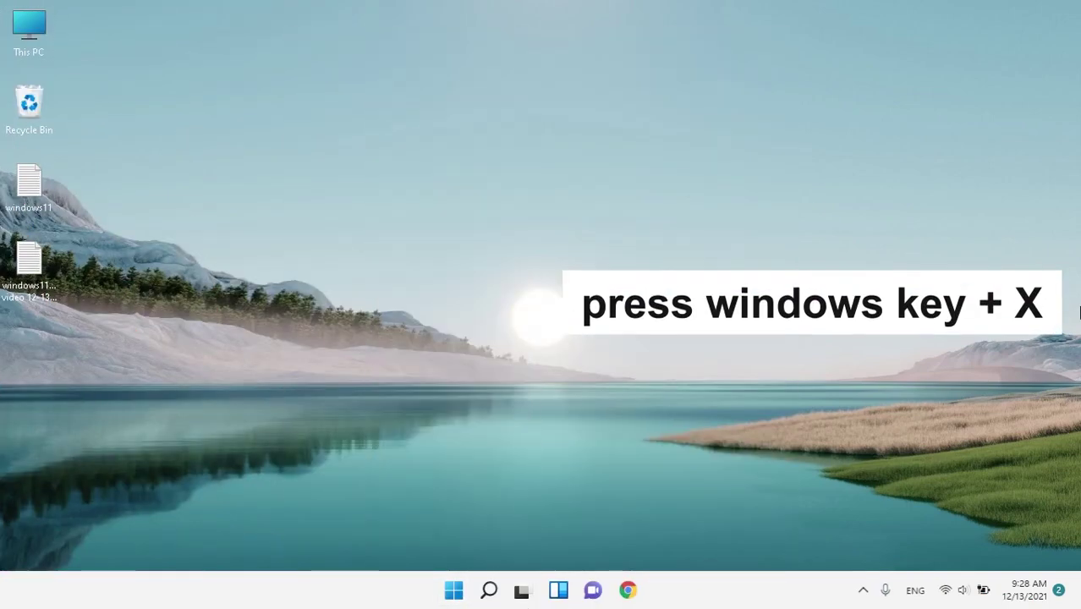
Step: Expand the Mice and other pointing devices category to list the installed mice
{"action": "key", "text": "Tab"}
{"action": "key", "text": "Down"}
{"action": "key", "text": "Down"}
{"action": "key", "text": "Down"}
{"action": "key", "text": "Down"}
{"action": "key", "text": "Down"}
{"action": "key", "text": "Down"}
{"action": "key", "text": "Down"}
{"action": "key", "text": "Down"}
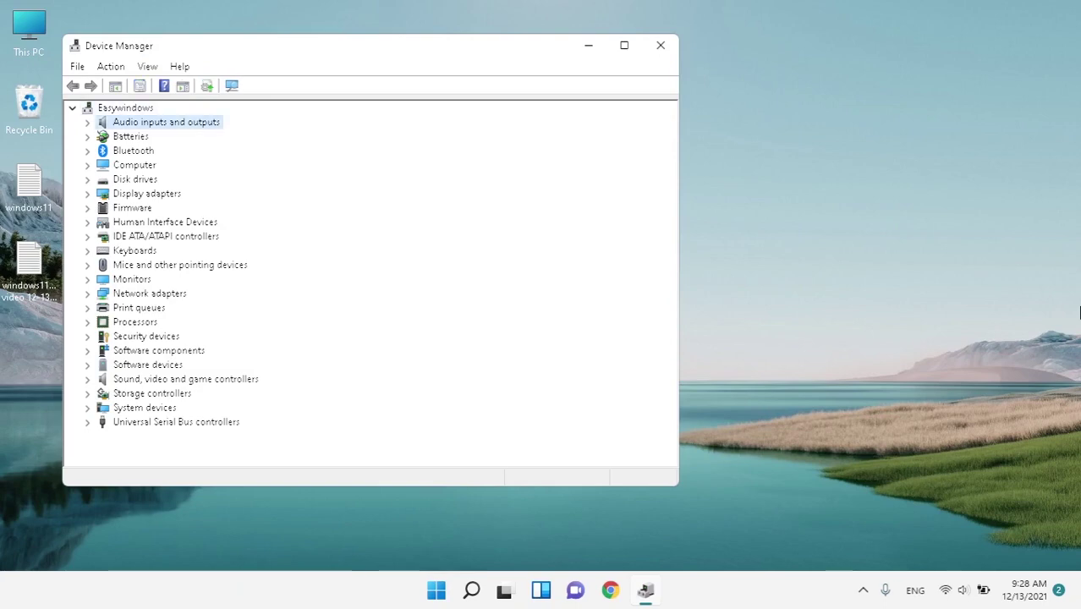
{"action": "key", "text": "Down"}
{"action": "key", "text": "Down"}
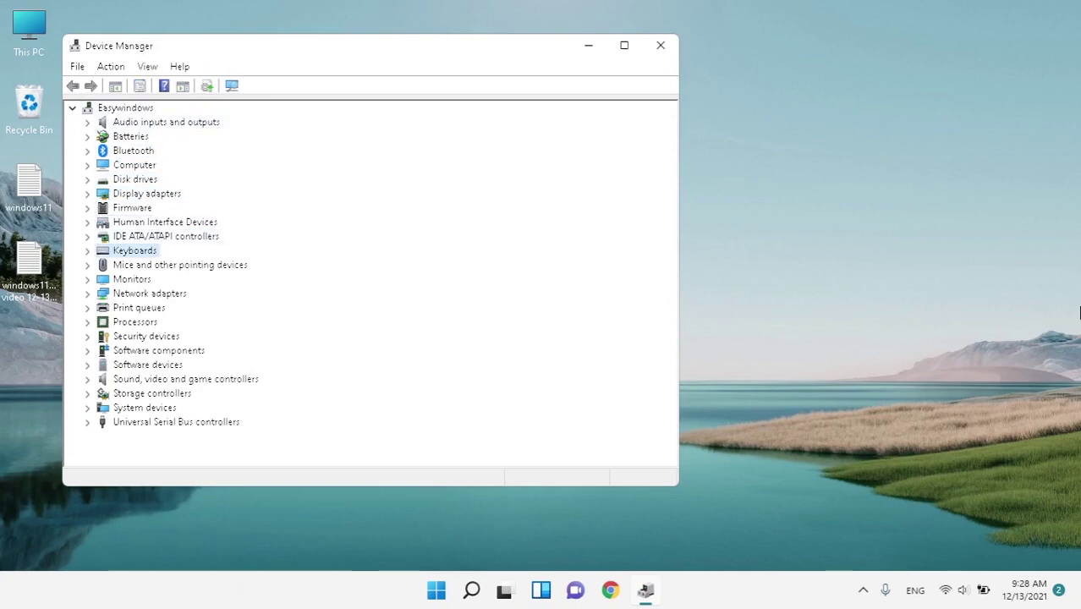
{"action": "key", "text": "Down"}
{"action": "key", "text": "Right"}
Step: Uninstall the TUF GAMING M5 device, leaving the option to remove its driver unselected
{"action": "key", "text": "Down"}
{"action": "key", "text": "Down"}
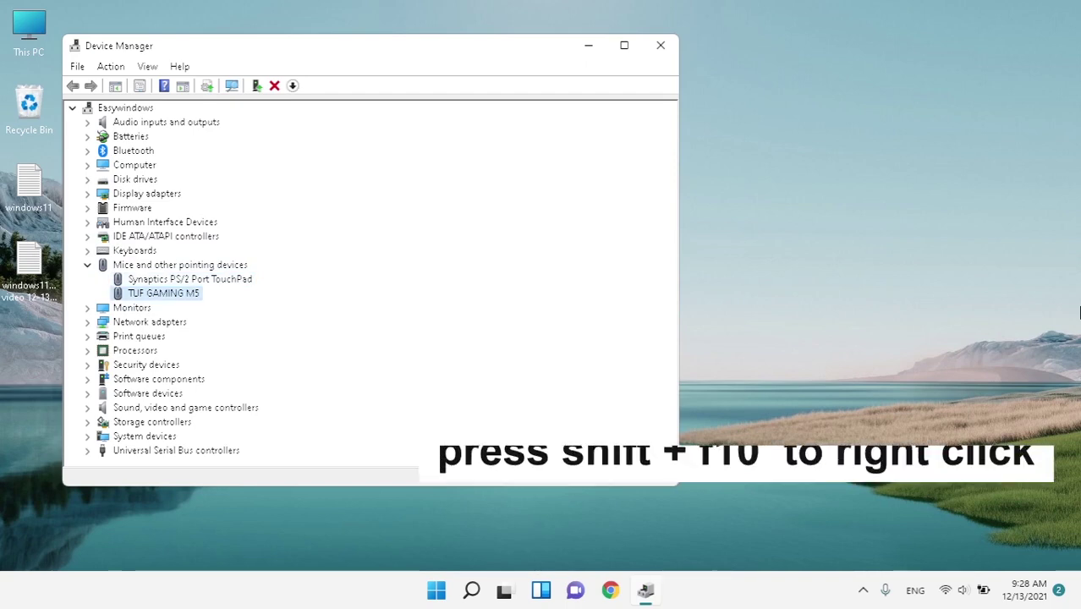
{"action": "key", "text": "shift+F10"}
{"action": "key", "text": "Down"}
{"action": "key", "text": "Down"}
{"action": "key", "text": "Down"}
{"action": "key", "text": "Return"}
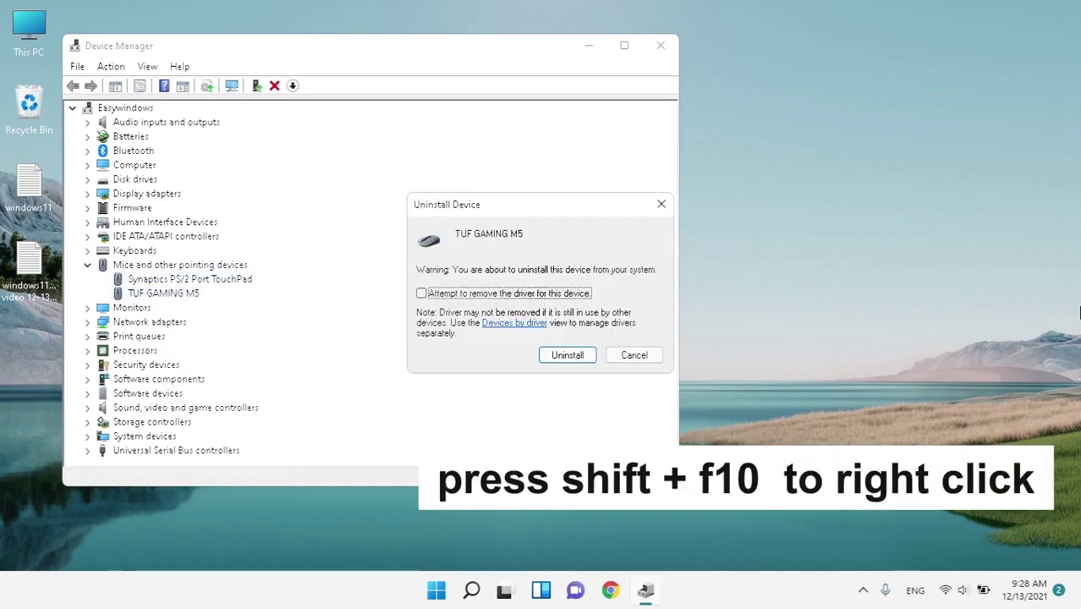
{"action": "key", "text": "Tab"}
{"action": "key", "text": "Tab"}
{"action": "key", "text": "Return"}
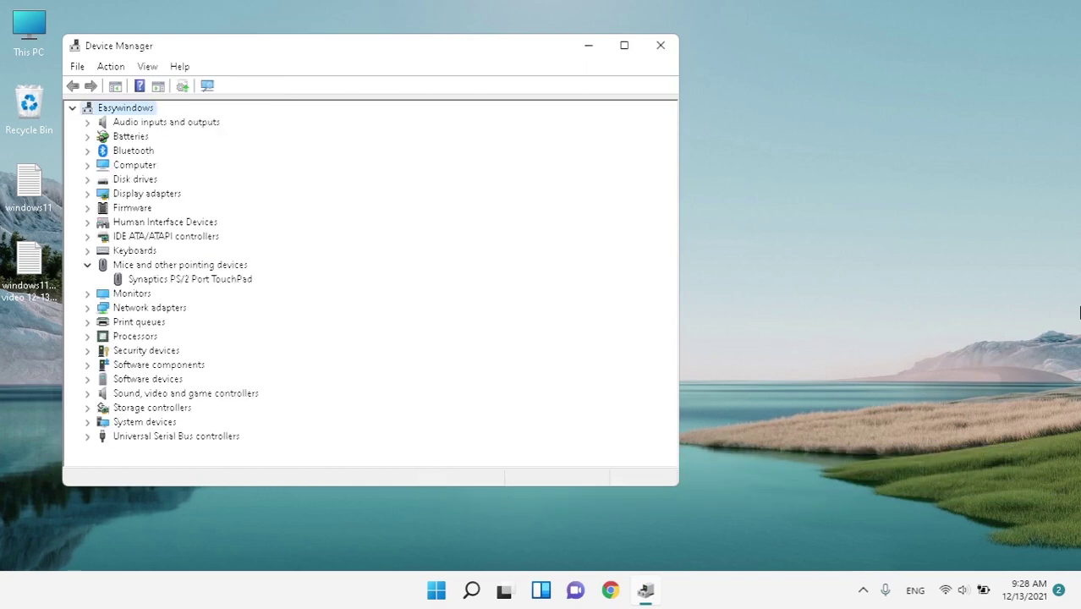
Step: Scan the computer for hardware changes
{"action": "key", "text": "h"}
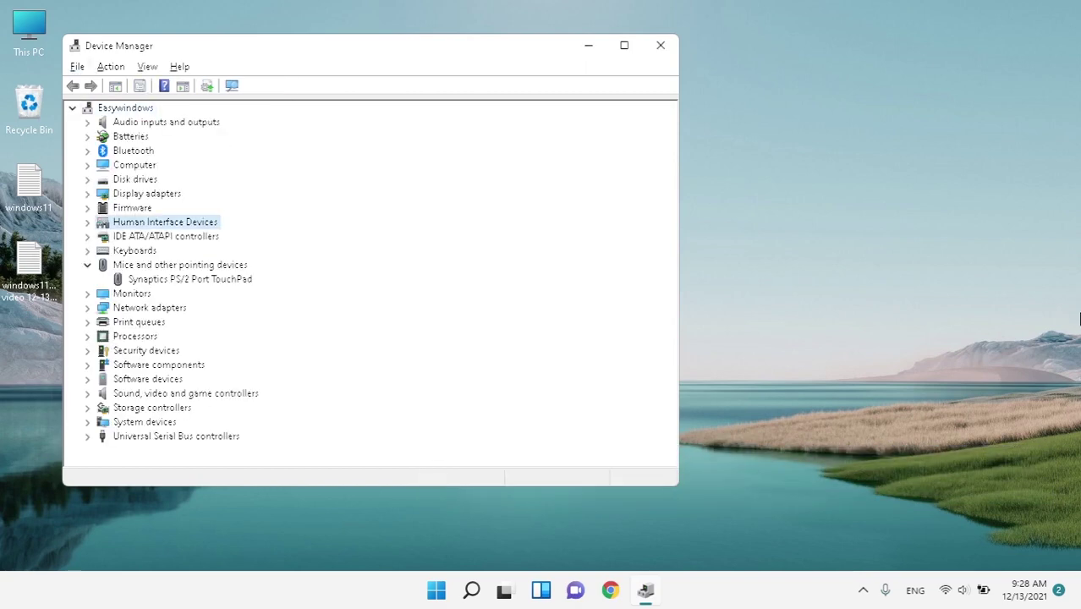
{"action": "key", "text": "Right"}
{"action": "key", "text": "Right"}
{"action": "key", "text": "Left"}
{"action": "key", "text": "Down"}
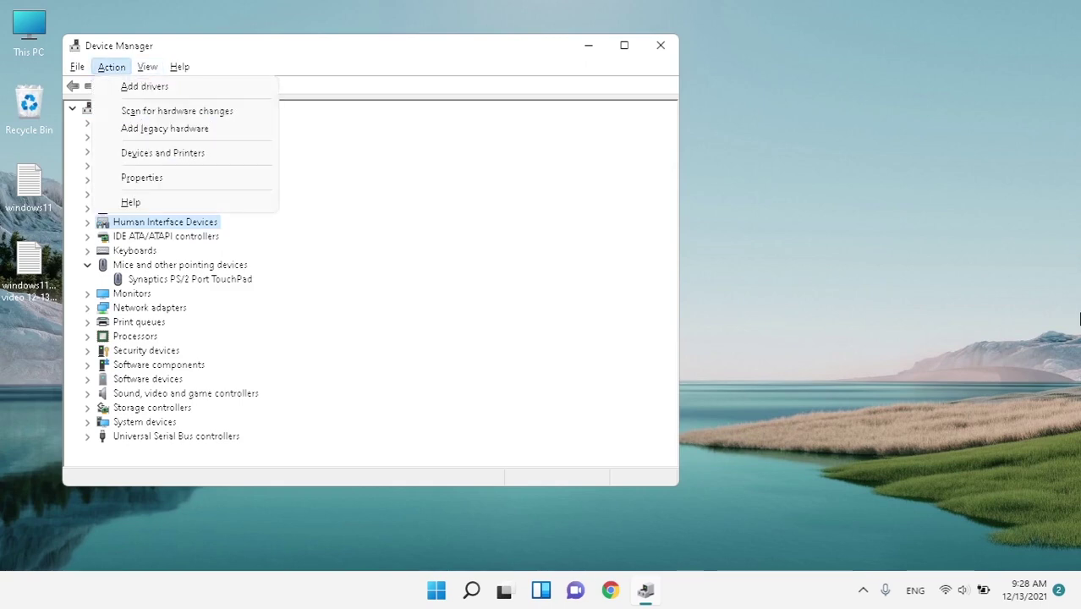
{"action": "key", "text": "Down"}
{"action": "key", "text": "Down"}
{"action": "key", "text": "Return"}
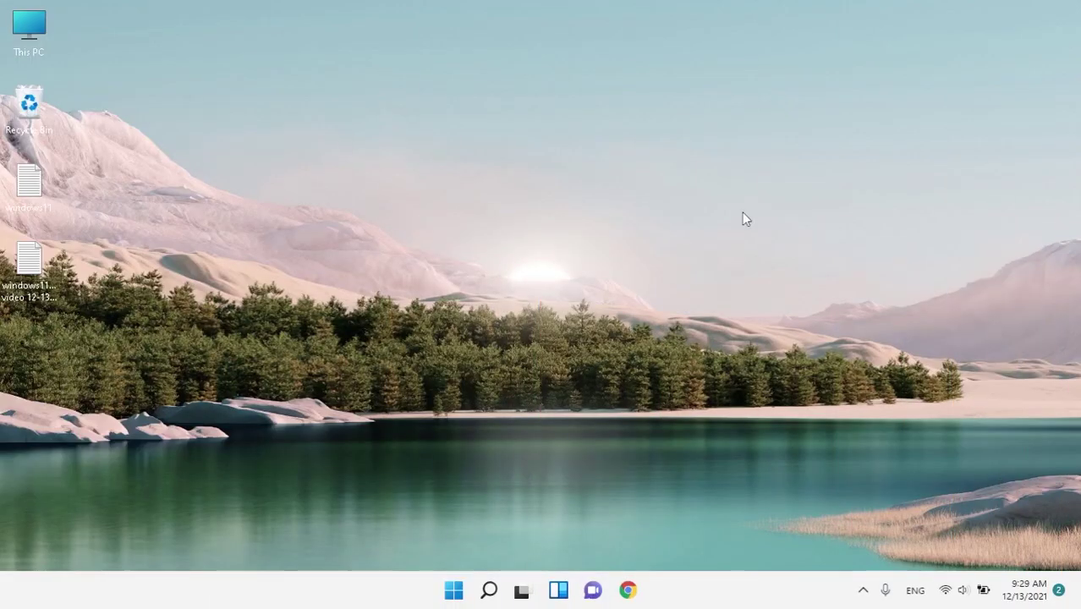
Step: Launch Device Manager again from the desktop
{"action": "key", "text": "super+x"}
{"action": "key", "text": "Down"}
{"action": "key", "text": "Down"}
{"action": "key", "text": "Down"}
{"action": "key", "text": "Down"}
{"action": "key", "text": "Down"}
{"action": "key", "text": "Return"}
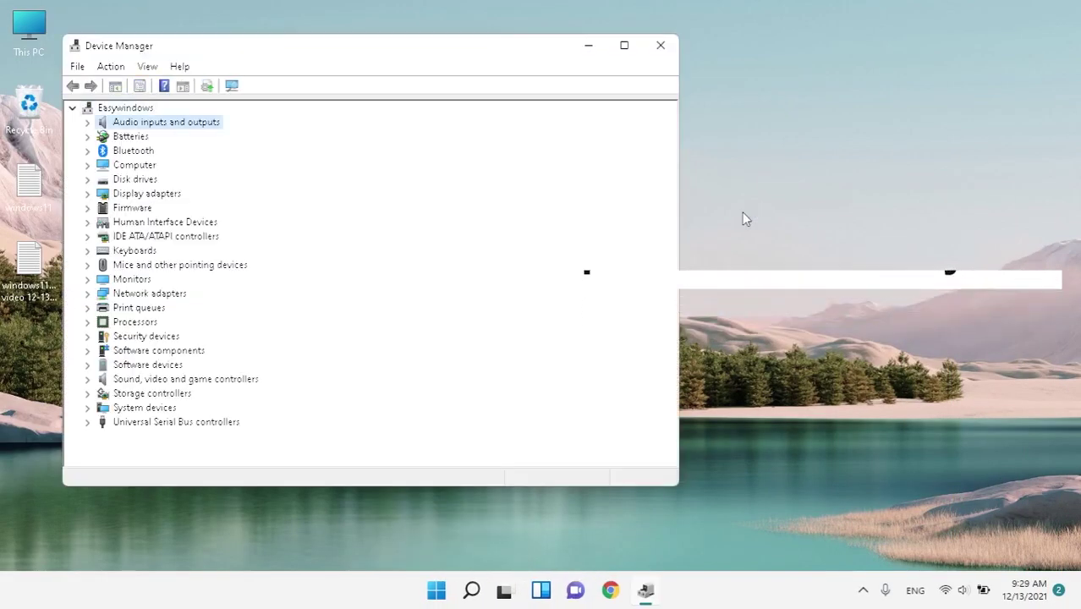
Step: Expand the Mice and other pointing devices category
{"action": "key", "text": "Down"}
{"action": "key", "text": "Down"}
{"action": "key", "text": "Down"}
{"action": "key", "text": "Down"}
{"action": "key", "text": "Down"}
{"action": "key", "text": "Down"}
{"action": "key", "text": "Down"}
{"action": "key", "text": "Down"}
{"action": "key", "text": "Down"}
{"action": "key", "text": "Down"}
{"action": "key", "text": "Right"}
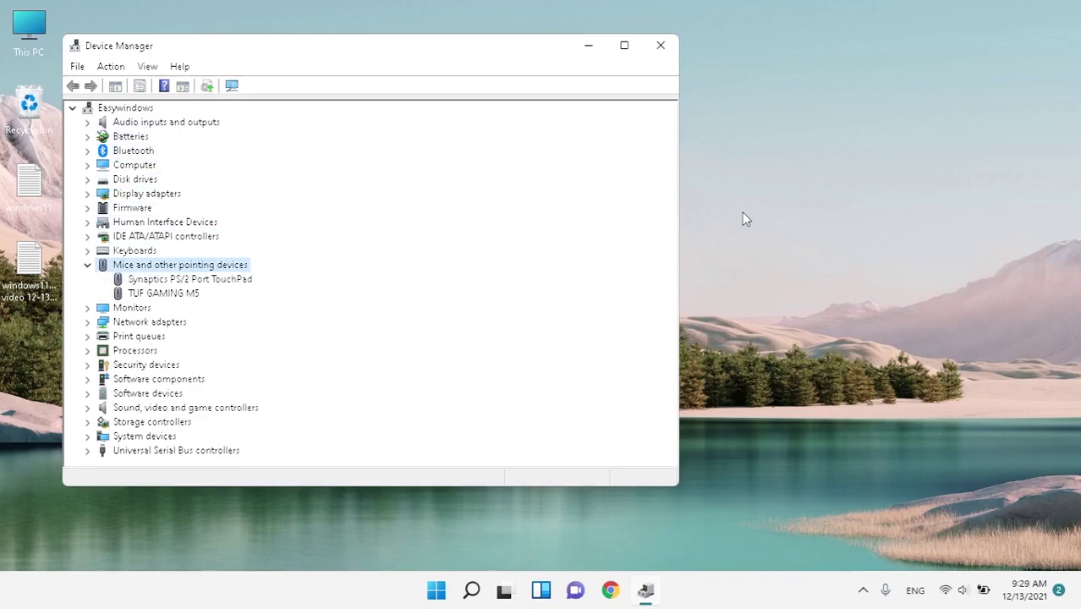
Step: Open the properties of the TUF GAMING M5 mouse
{"action": "key", "text": "Down"}
{"action": "key", "text": "Down"}
{"action": "key", "text": "shift+F10"}
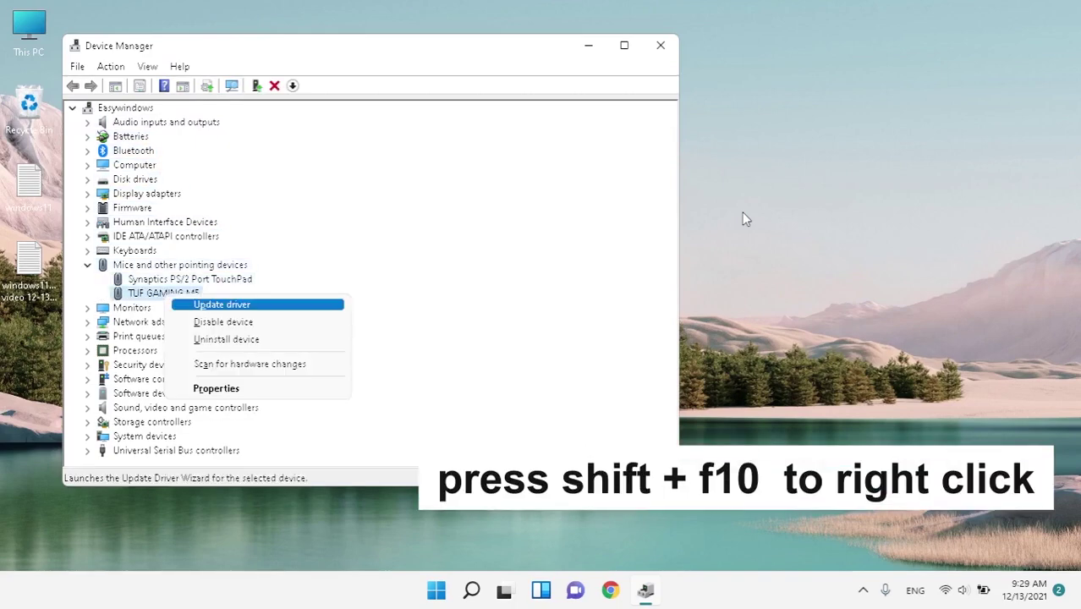
{"action": "key", "text": "Down"}
{"action": "key", "text": "Down"}
{"action": "key", "text": "Down"}
{"action": "key", "text": "Down"}
{"action": "key", "text": "Return"}
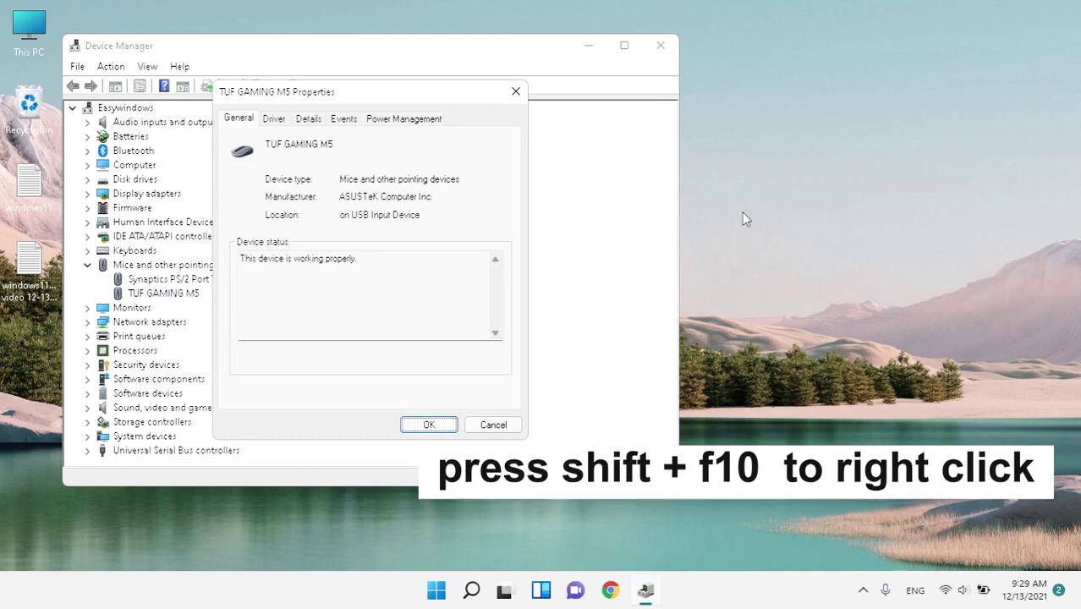
Step: Check the power management settings of the TUF GAMING M5 mouse and close its properties
{"action": "key", "text": "Tab"}
{"action": "key", "text": "Tab"}
{"action": "key", "text": "Right"}
{"action": "key", "text": "Right"}
{"action": "key", "text": "Right"}
{"action": "key", "text": "Right"}
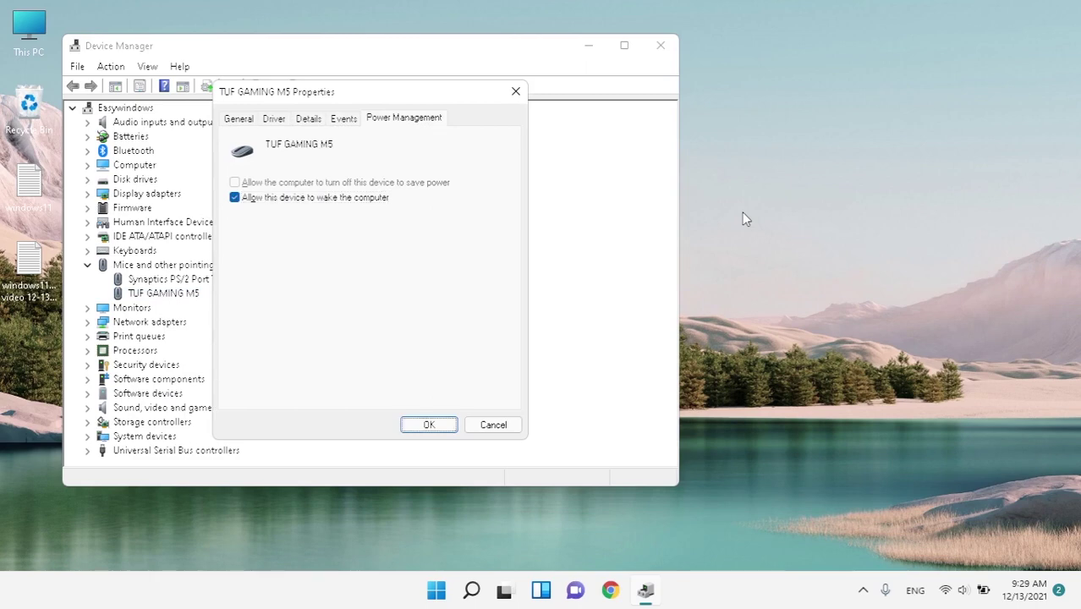
{"action": "key", "text": "Escape"}
Step: Expand the Universal Serial Bus controllers category in the device tree
{"action": "key", "text": "Up"}
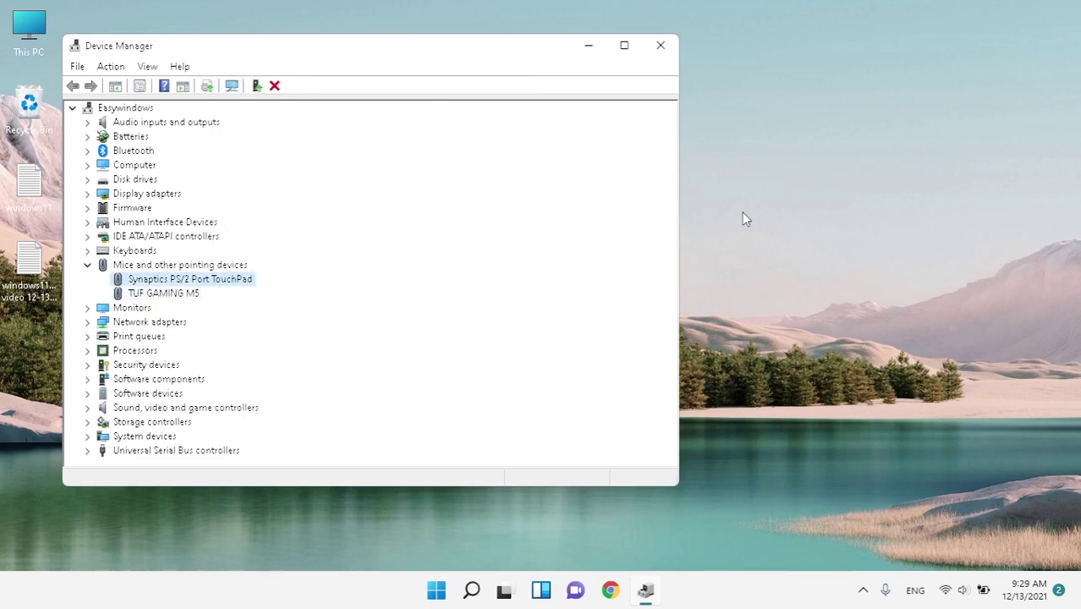
{"action": "key", "text": "Down"}
{"action": "key", "text": "Down"}
{"action": "key", "text": "Down"}
{"action": "key", "text": "Down"}
{"action": "key", "text": "Down"}
{"action": "key", "text": "Down"}
{"action": "key", "text": "Down"}
{"action": "key", "text": "Down"}
{"action": "key", "text": "Down"}
{"action": "key", "text": "Down"}
{"action": "key", "text": "Down"}
{"action": "key", "text": "Down"}
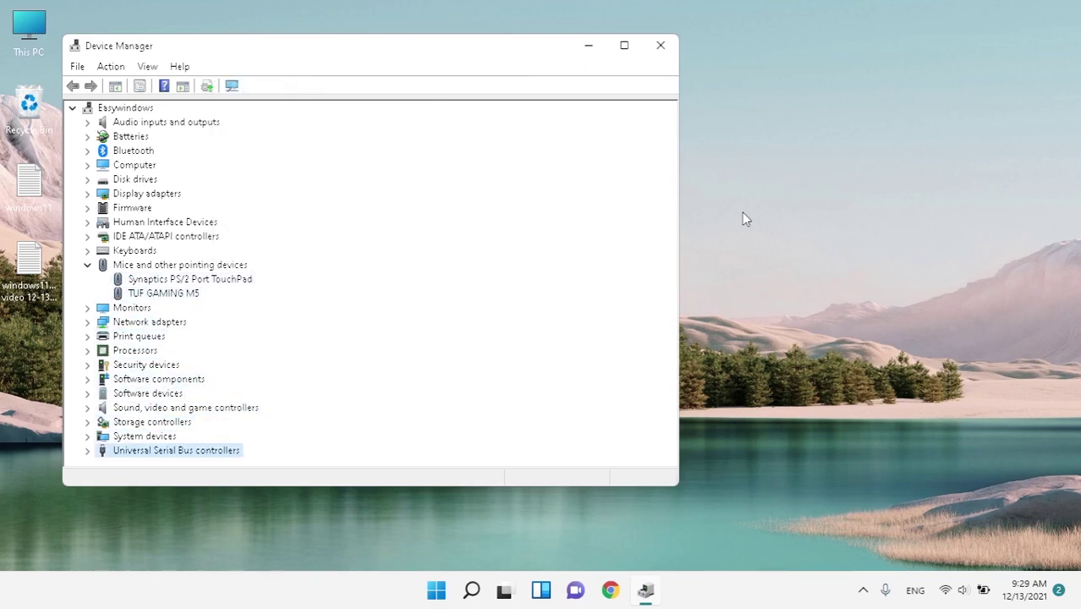
{"action": "key", "text": "Right"}
Step: Open the properties of the USB Root Hub (USB 3.0) device
{"action": "key", "text": "Down"}
{"action": "key", "text": "Down"}
{"action": "key", "text": "Down"}
{"action": "key", "text": "Down"}
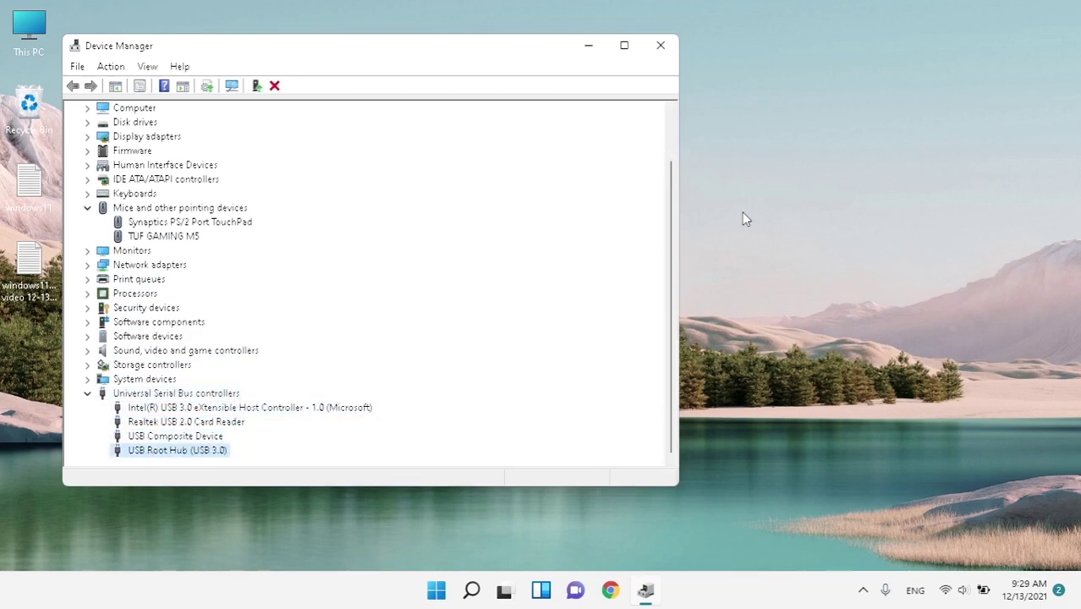
{"action": "key", "text": "shift+F10"}
{"action": "key", "text": "Down"}
{"action": "key", "text": "Down"}
{"action": "key", "text": "Down"}
{"action": "key", "text": "Down"}
{"action": "key", "text": "Down"}
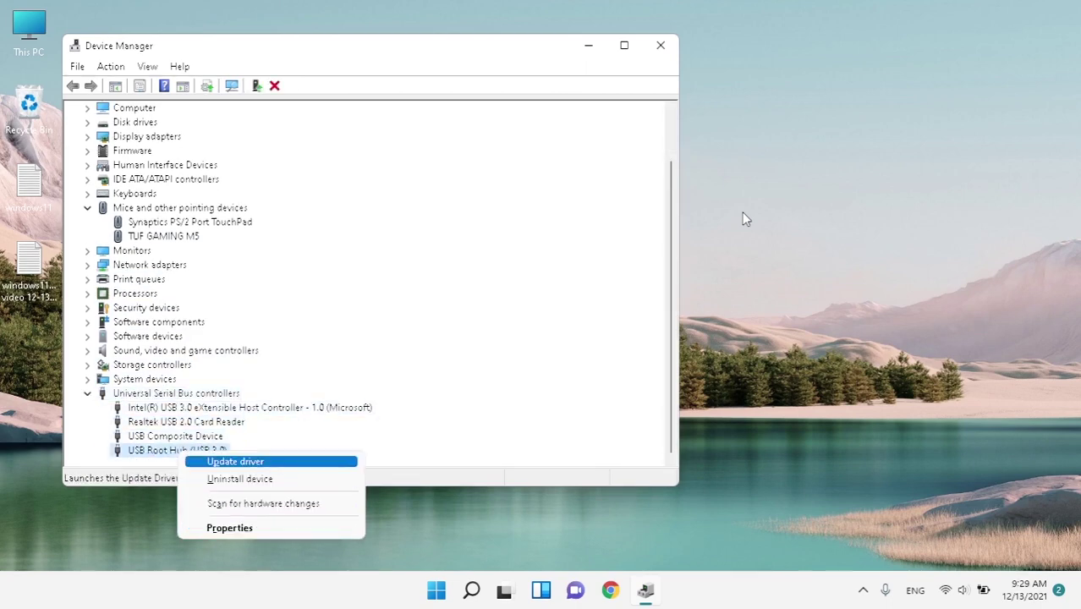
{"action": "key", "text": "Up"}
{"action": "key", "text": "Return"}
{"action": "key", "text": "Tab"}
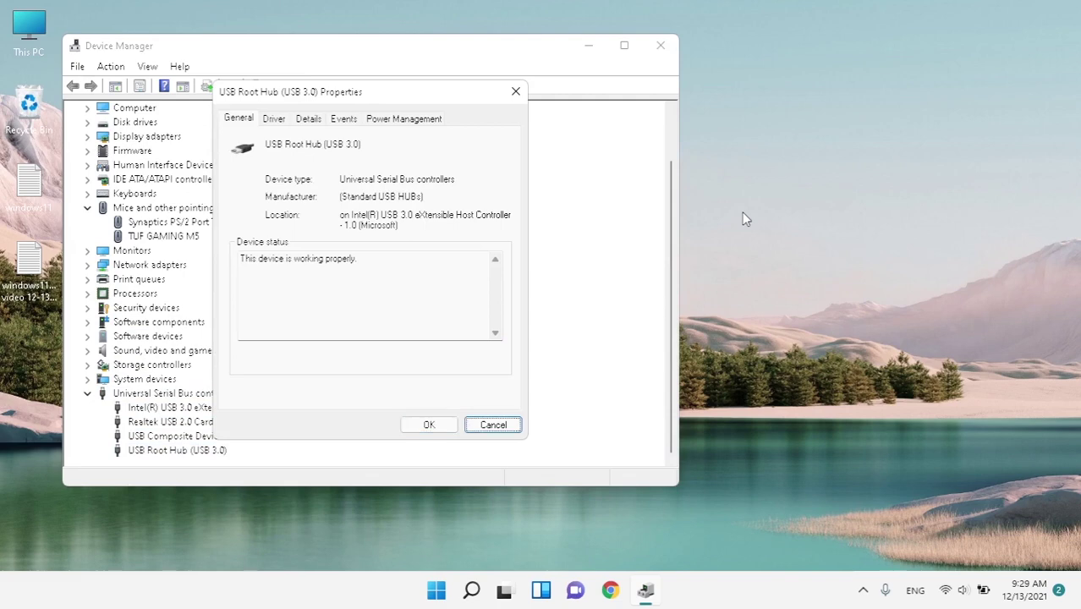
Step: Check the USB root hub's power management settings and close its properties
{"action": "key", "text": "Tab"}
{"action": "key", "text": "Right"}
{"action": "key", "text": "Right"}
{"action": "key", "text": "Right"}
{"action": "key", "text": "Right"}
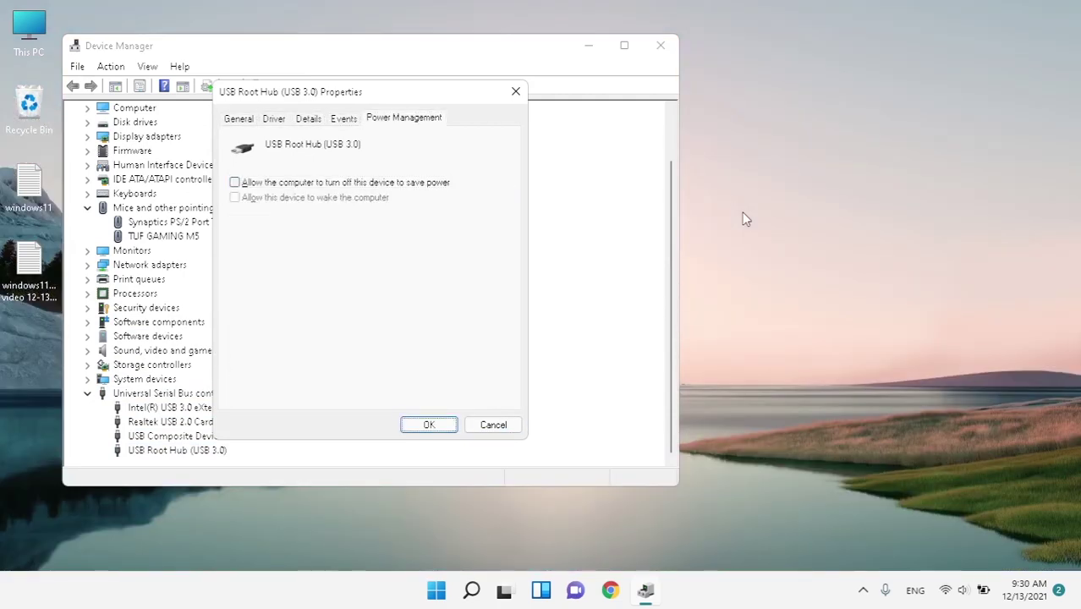
{"action": "key", "text": "Tab"}
{"action": "key", "text": "Tab"}
{"action": "key", "text": "Return"}
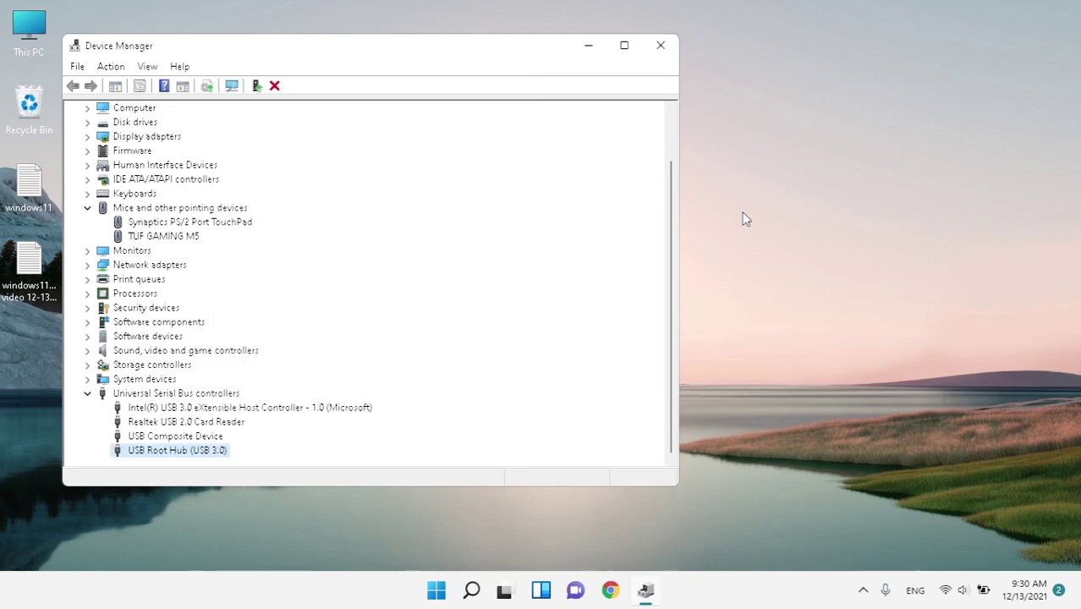
Step: Open the properties of the Intel(R) USB 3.0 eXtensible Host Controller - 1.0 (Microsoft)
{"action": "key", "text": "Up"}
{"action": "key", "text": "Up"}
{"action": "key", "text": "Up"}
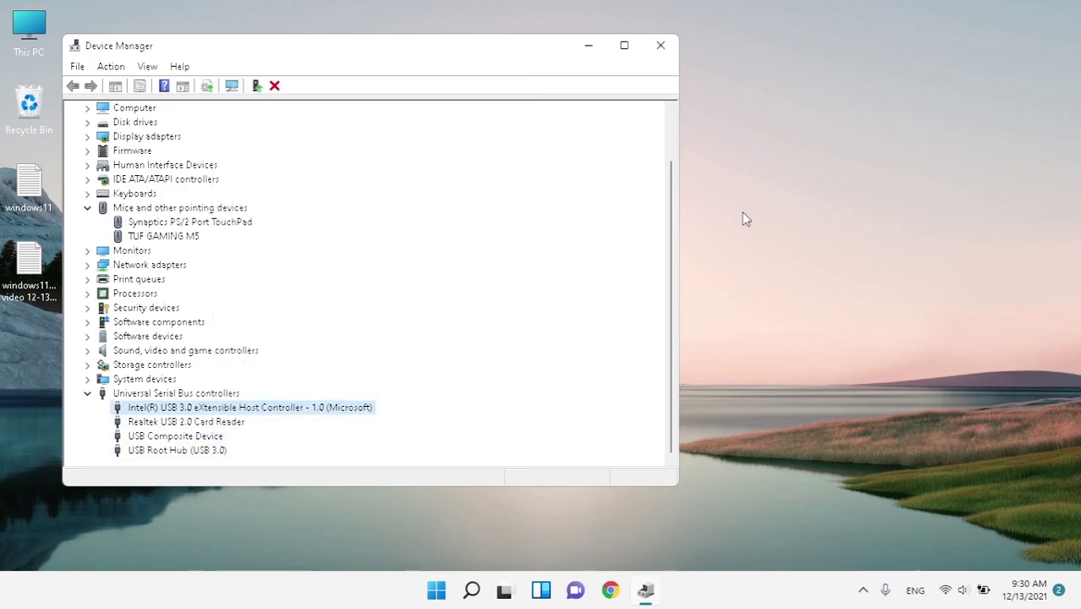
{"action": "key", "text": "shift+F10"}
{"action": "key", "text": "Down"}
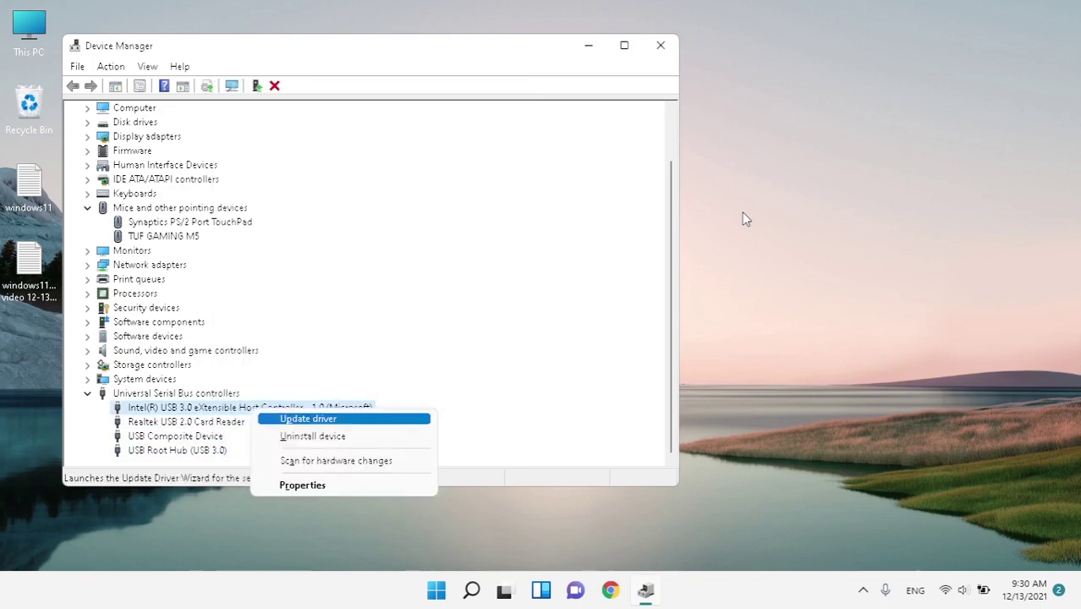
{"action": "key", "text": "Up"}
{"action": "key", "text": "Up"}
{"action": "key", "text": "Down"}
{"action": "key", "text": "Return"}
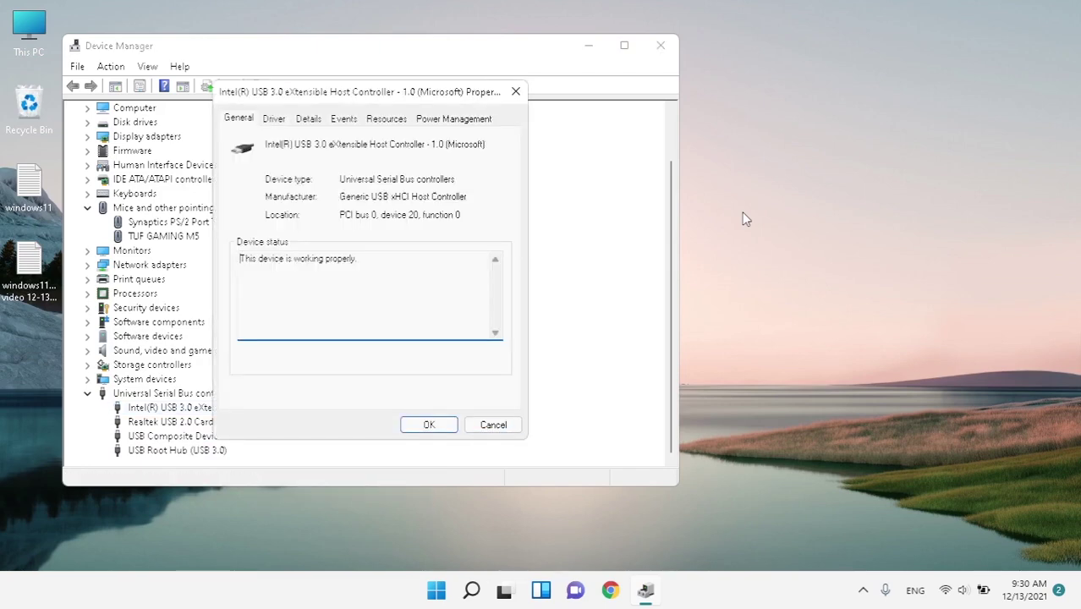
Step: Disable "Allow the computer to turn off this device to save power" for the Intel USB host controller, confirm, and close Device Manager
{"action": "key", "text": "ctrl+Tab"}
{"action": "key", "text": "ctrl+Tab"}
{"action": "key", "text": "ctrl+Tab"}
{"action": "key", "text": "ctrl+Tab"}
{"action": "key", "text": "ctrl+Tab"}
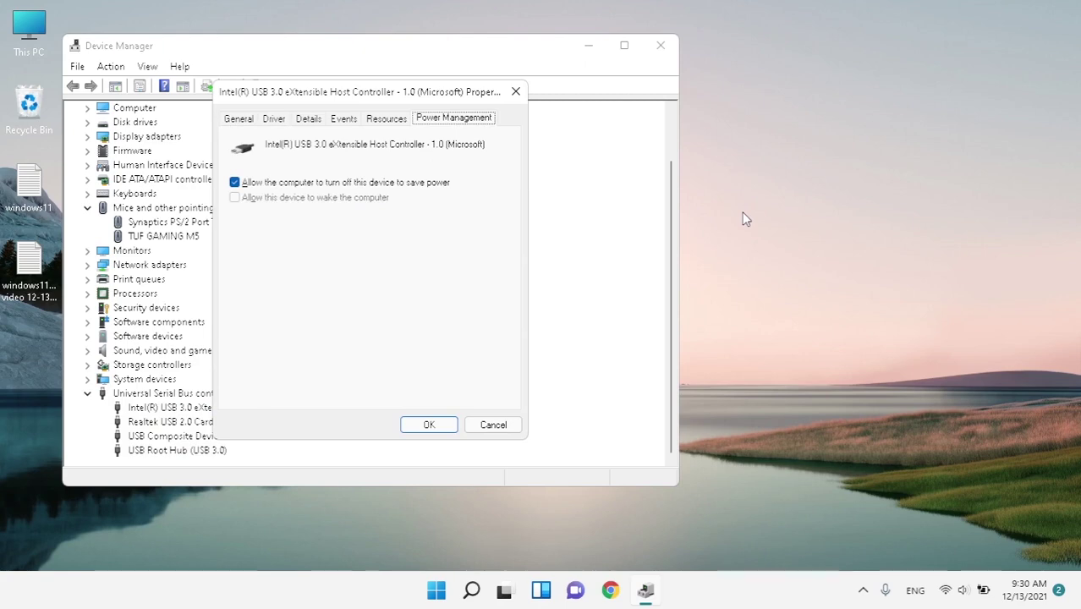
{"action": "key", "text": "Tab"}
{"action": "key", "text": "space"}
{"action": "key", "text": "Return"}
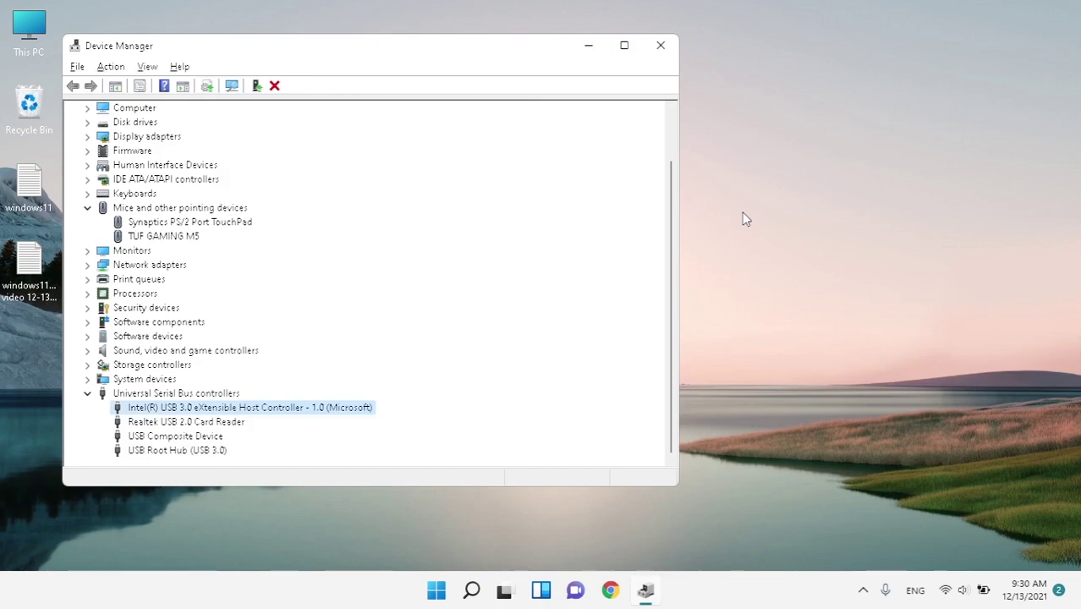
{"action": "key", "text": "alt+F4"}
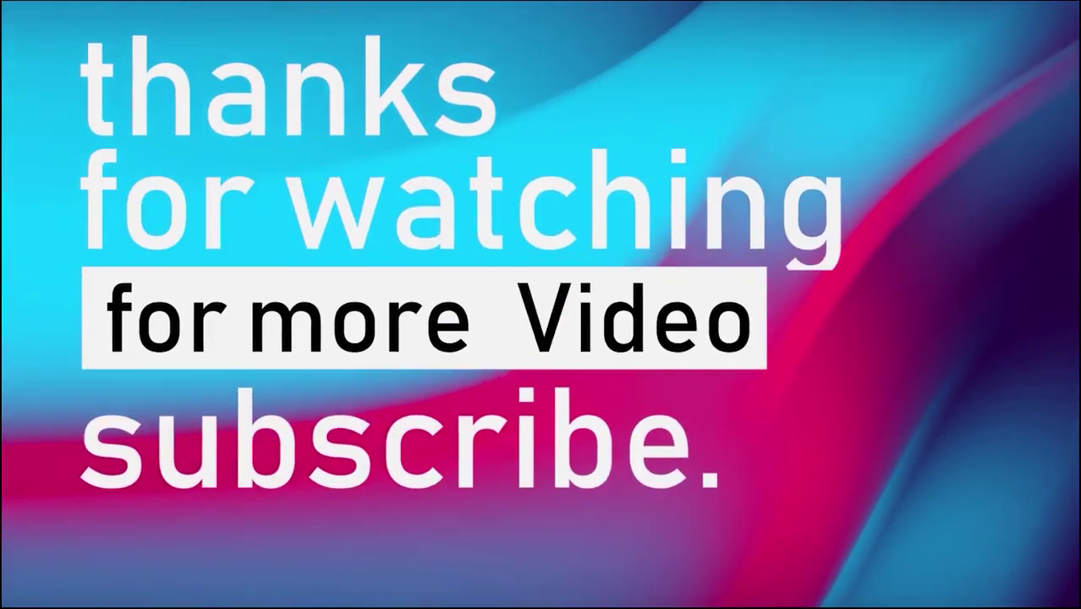